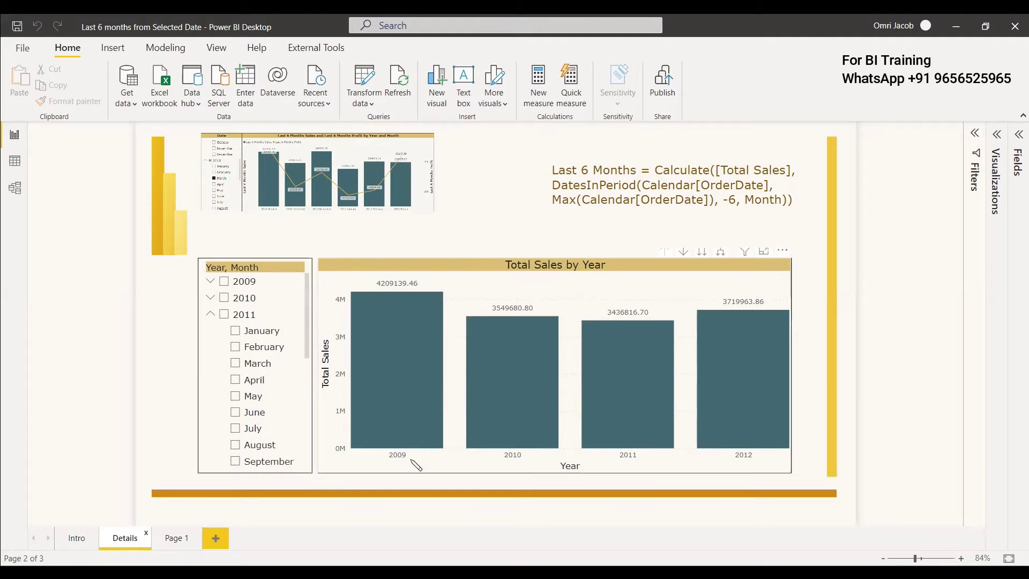
Filter the Total Sales by Year chart to July 2011, clear the filter, and inspect the relationship between Calendar and Orders
{"action": "left_click", "coordinate": [236, 431]}
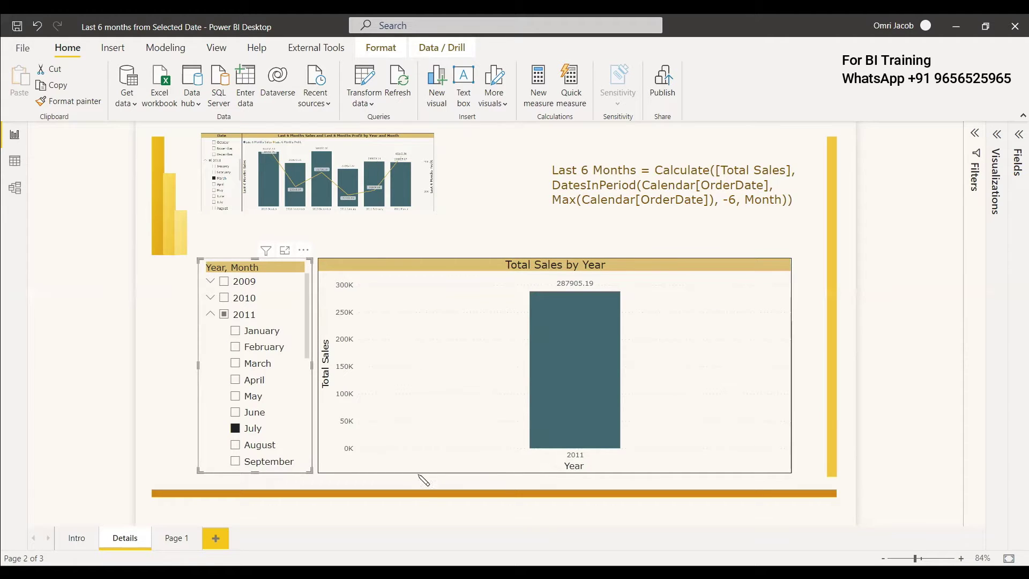
{"action": "left_click", "coordinate": [234, 427]}
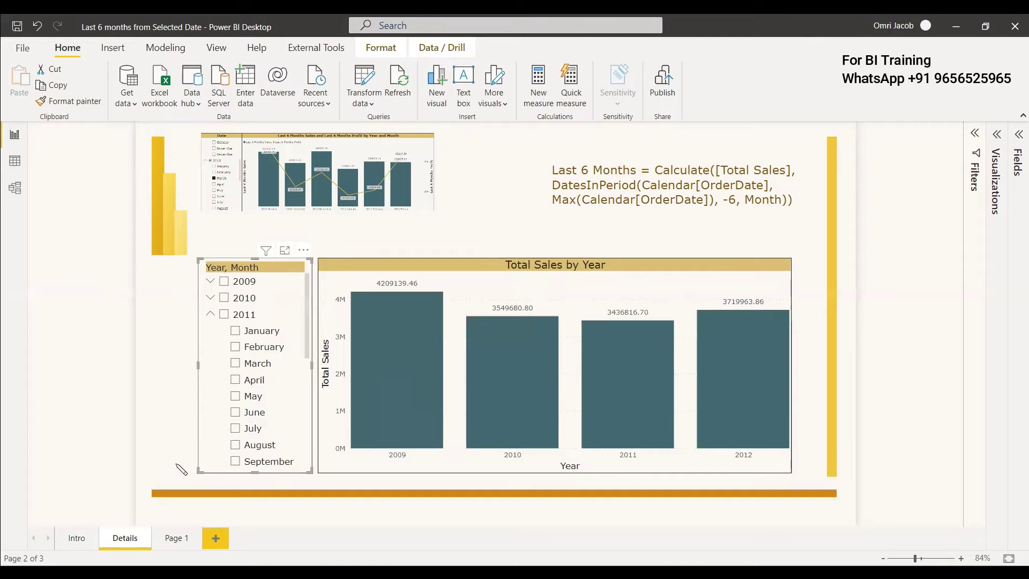
{"action": "left_click", "coordinate": [15, 188]}
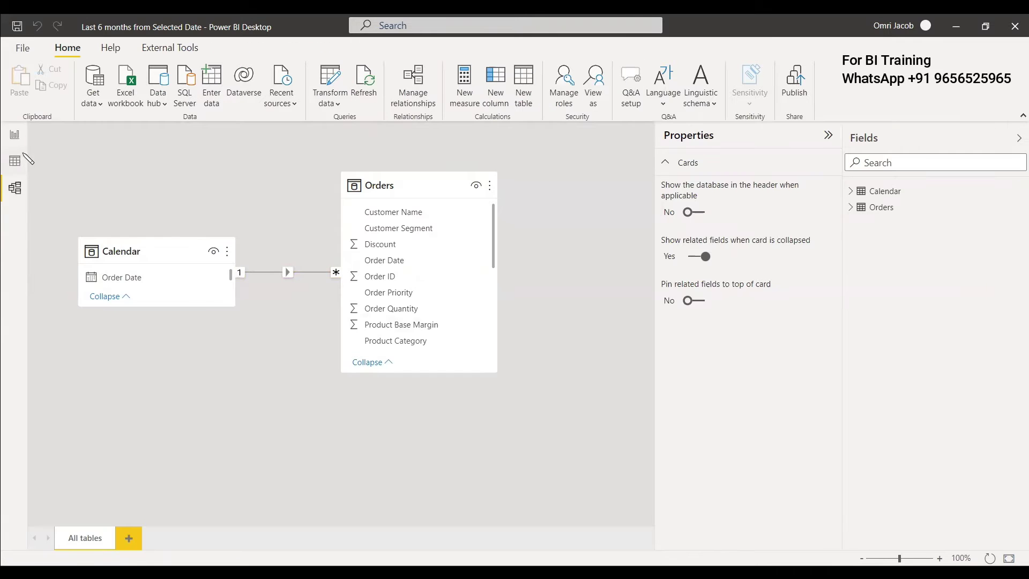
{"action": "left_click", "coordinate": [15, 135]}
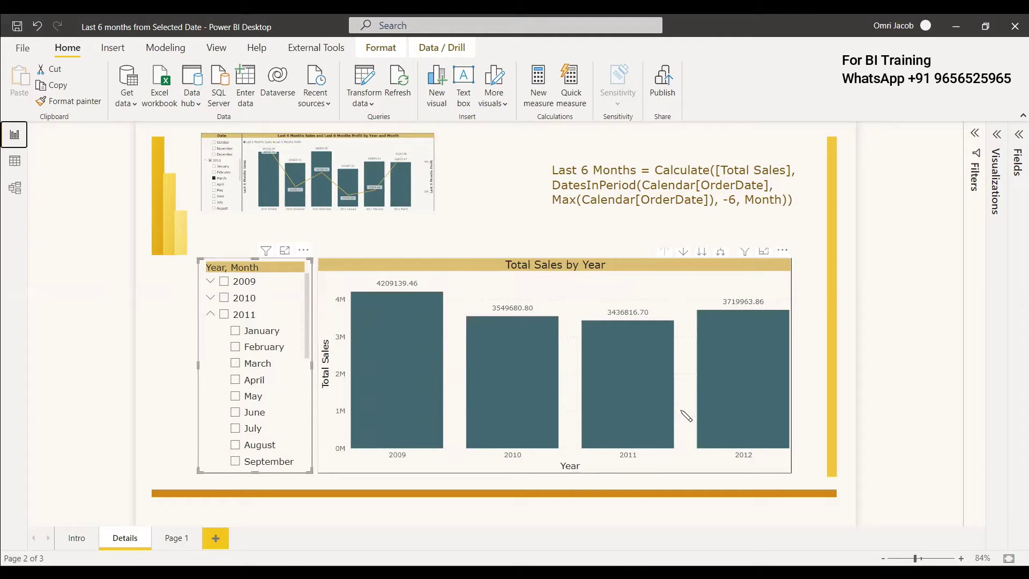
On Page 1, create a calculated table Calendar_Temp = DISTINCT('Calendar'[Order Date])
{"action": "left_click", "coordinate": [1018, 161]}
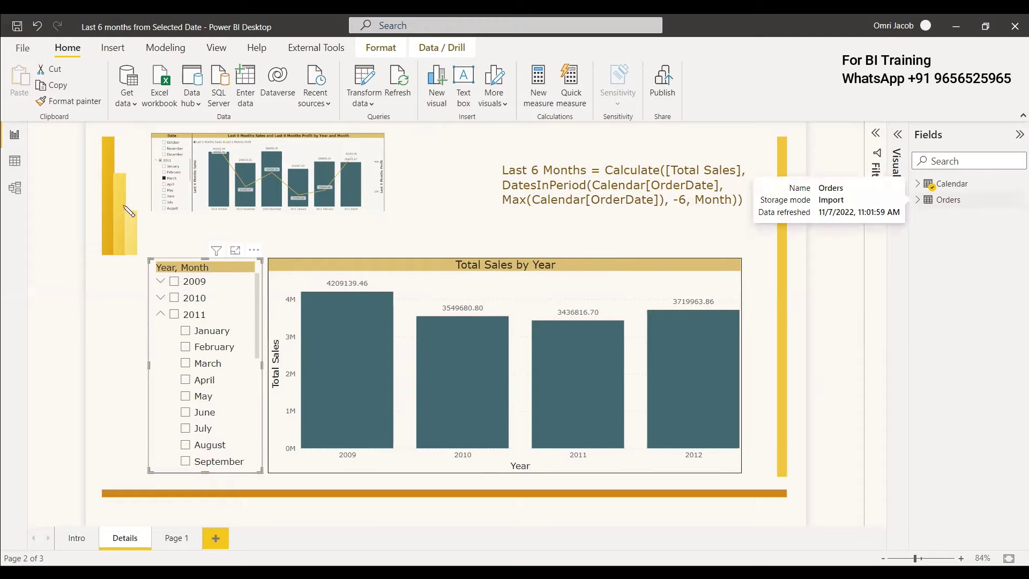
{"action": "left_click", "coordinate": [14, 135]}
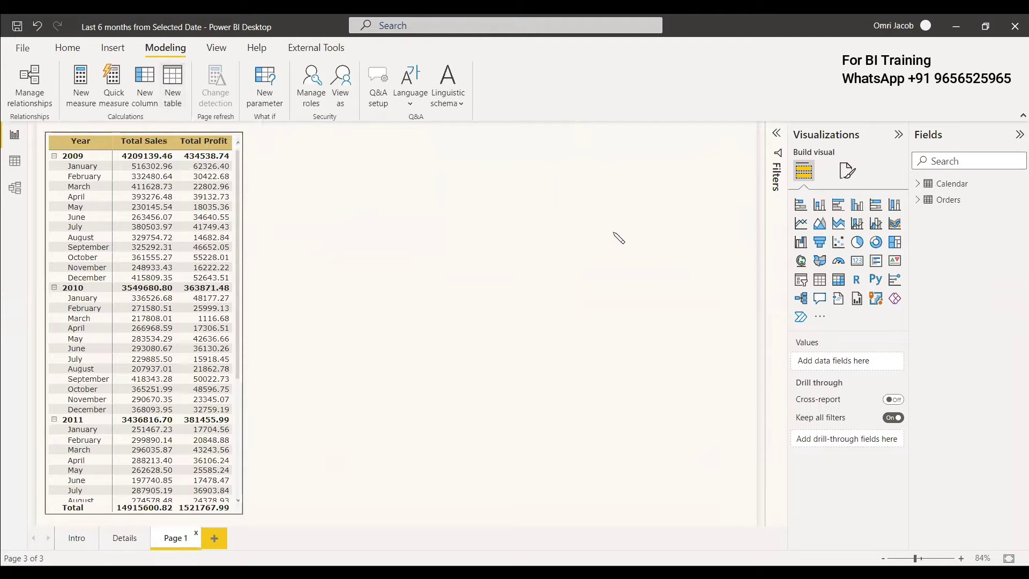
{"action": "type", "text": "Ca"}
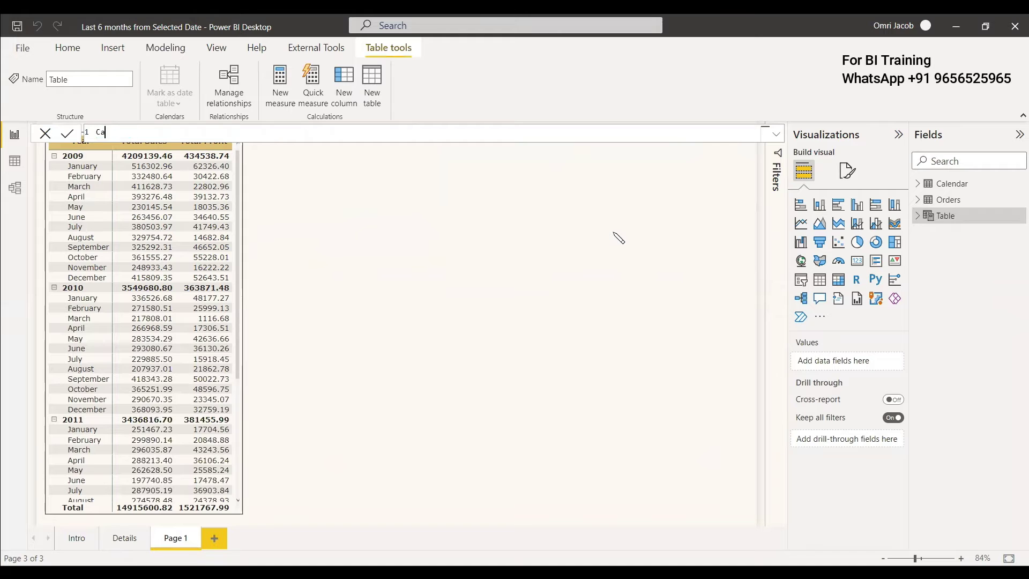
{"action": "type", "text": "lendar_Temp = dis"}
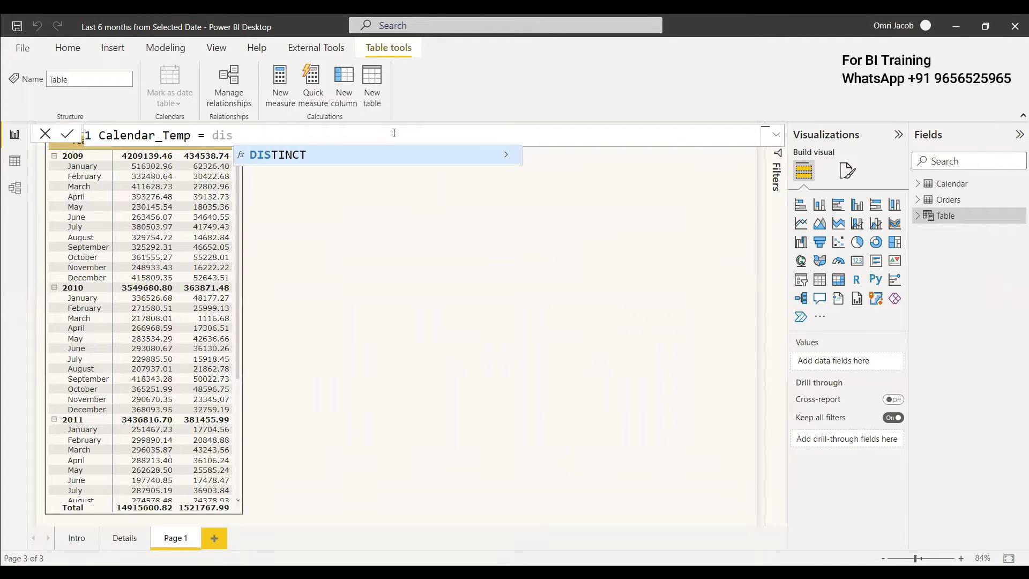
{"action": "key", "text": "Tab"}
{"action": "type", "text": "calen"}
{"action": "key", "text": "Down"}
{"action": "key", "text": "Tab"}
{"action": "type", "text": ")"}
{"action": "key", "text": "Return"}
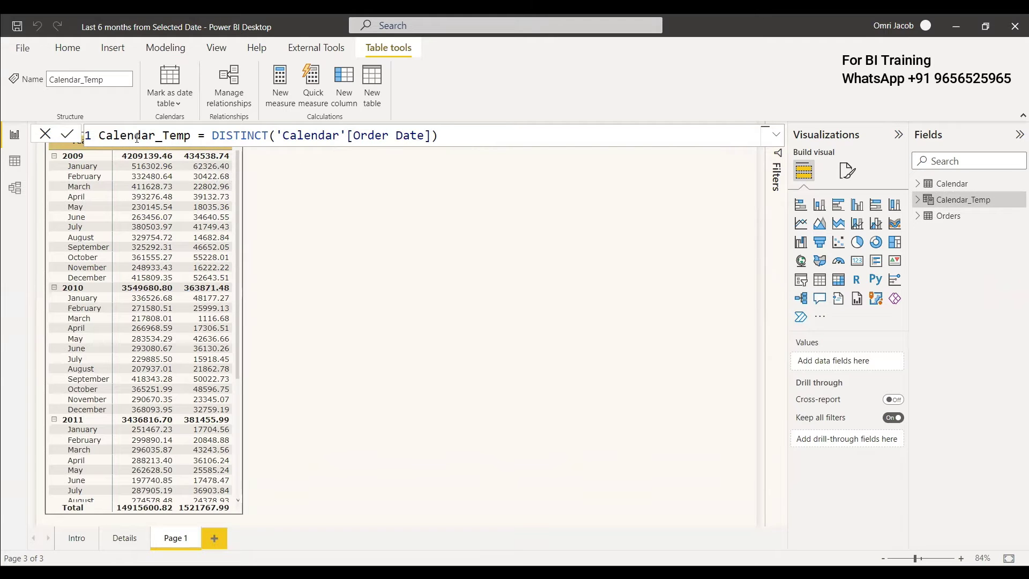
Reveal Calendar_Temp's fields and place its card below the Calendar table in the model diagram
{"action": "left_click", "coordinate": [917, 200]}
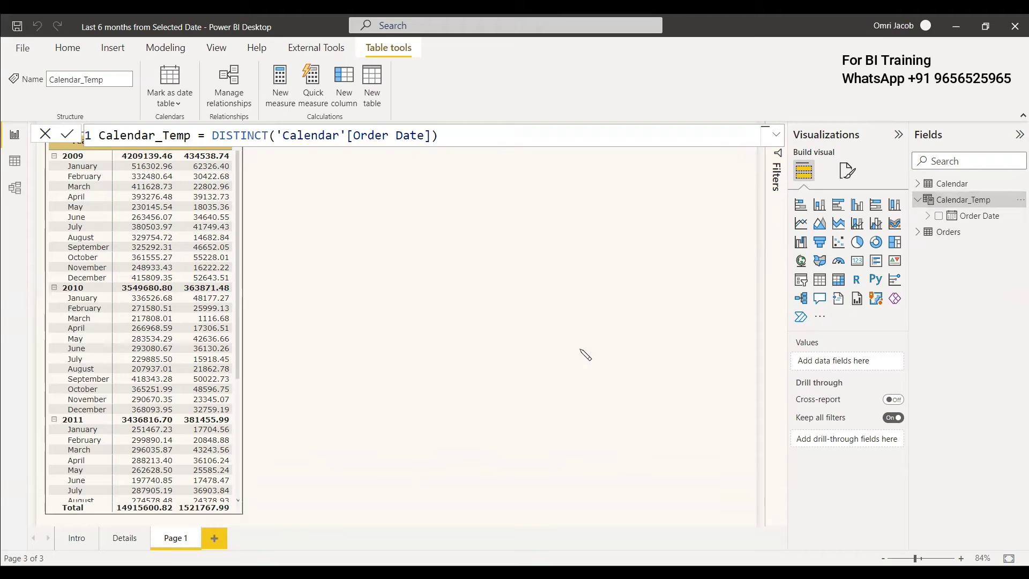
{"action": "left_click", "coordinate": [586, 356]}
{"action": "left_click", "coordinate": [5, 198]}
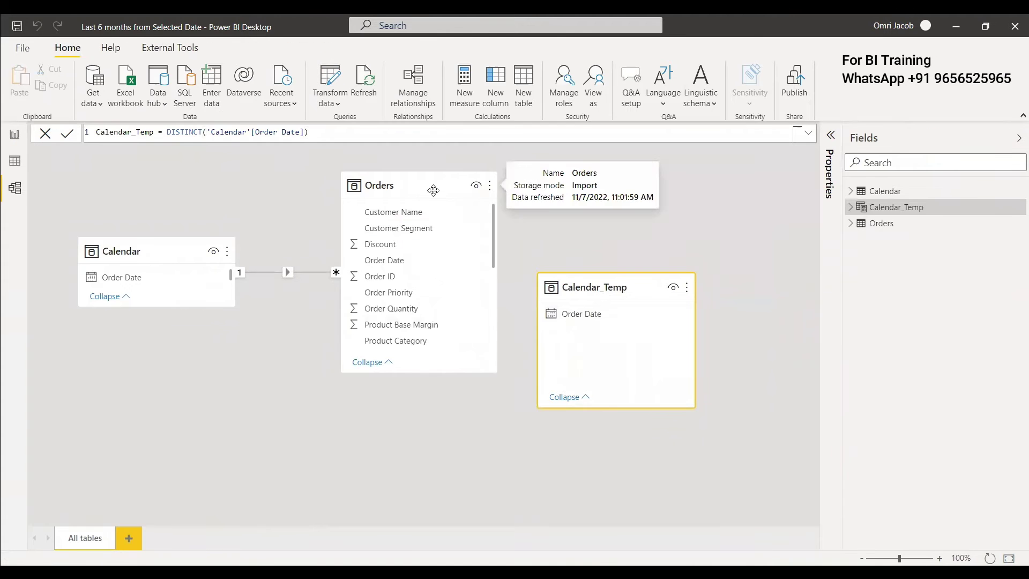
{"action": "left_click_drag", "start_coordinate": [601, 288], "coordinate": [159, 358]}
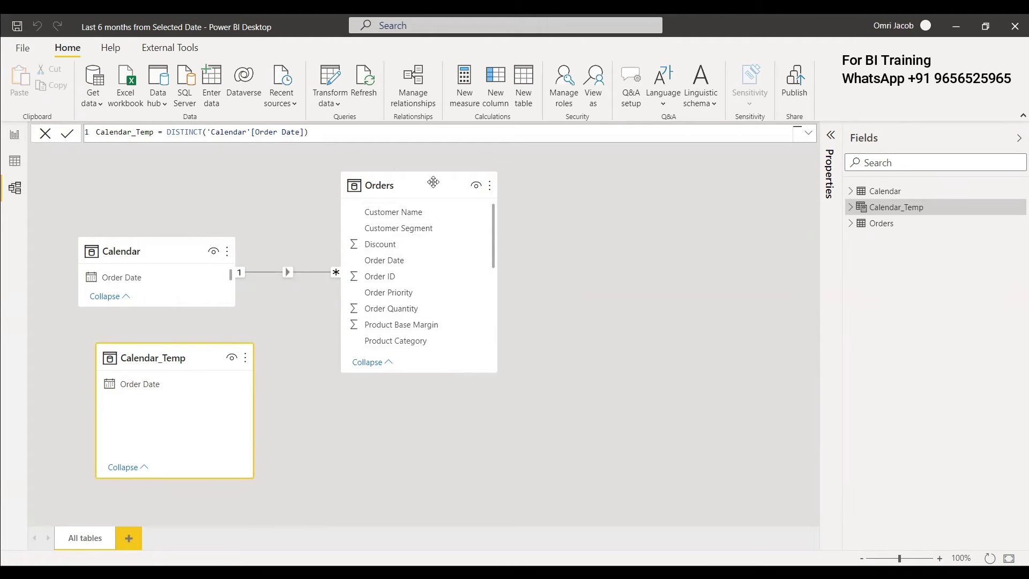
Add a list-style slicer on Calendar_Temp's Order Date to Page 1 and set that column's data type to Date
{"action": "left_click", "coordinate": [14, 134]}
{"action": "left_click", "coordinate": [801, 279]}
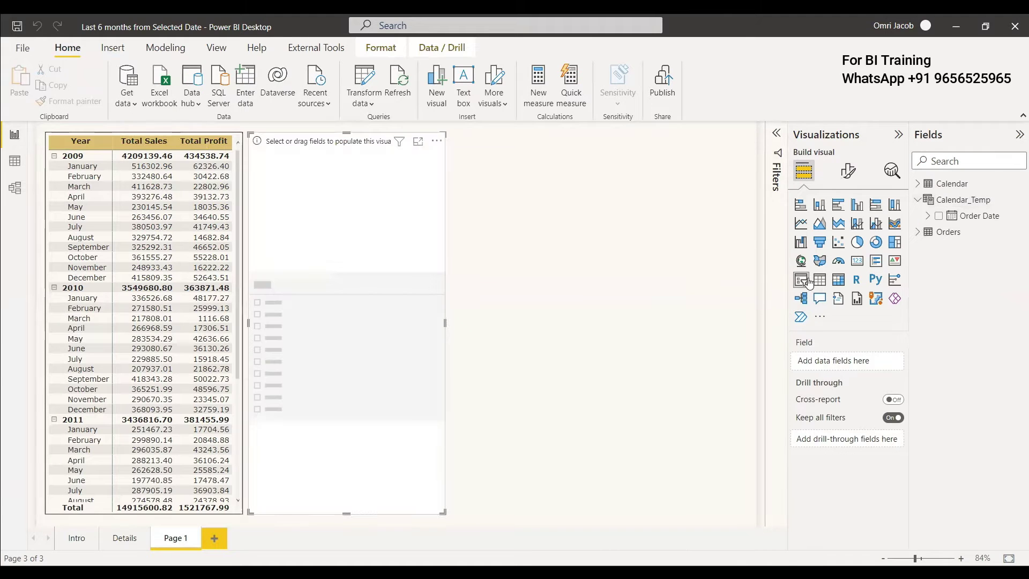
{"action": "left_click", "coordinate": [939, 216]}
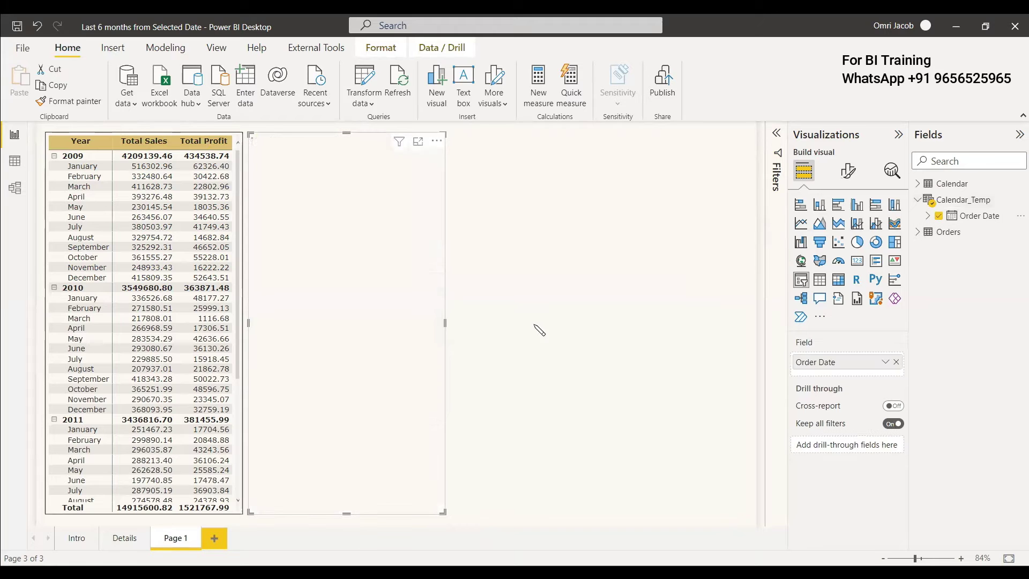
{"action": "left_click", "coordinate": [415, 143]}
{"action": "left_click", "coordinate": [434, 177]}
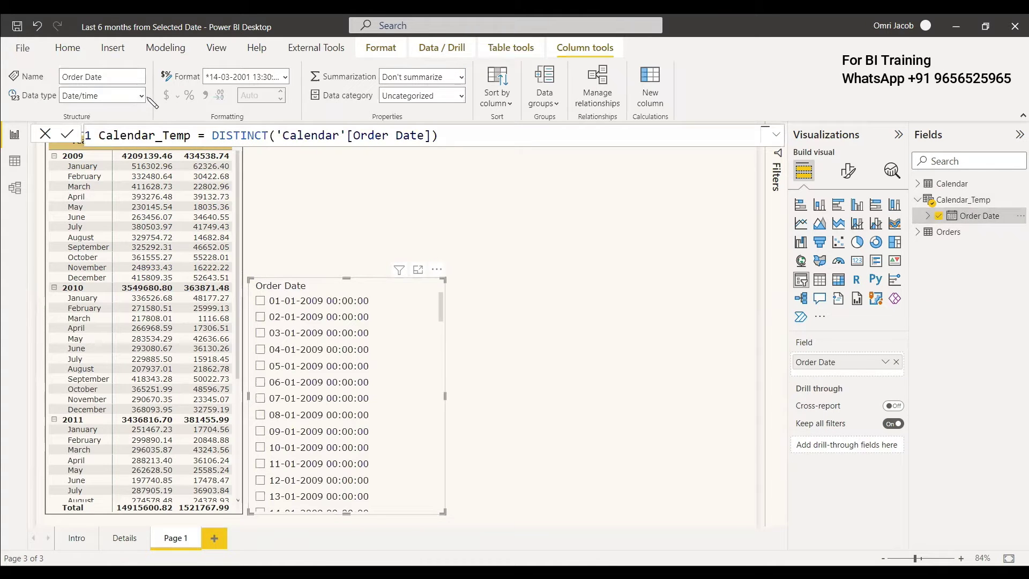
{"action": "left_click", "coordinate": [141, 95]}
{"action": "left_click", "coordinate": [75, 155]}
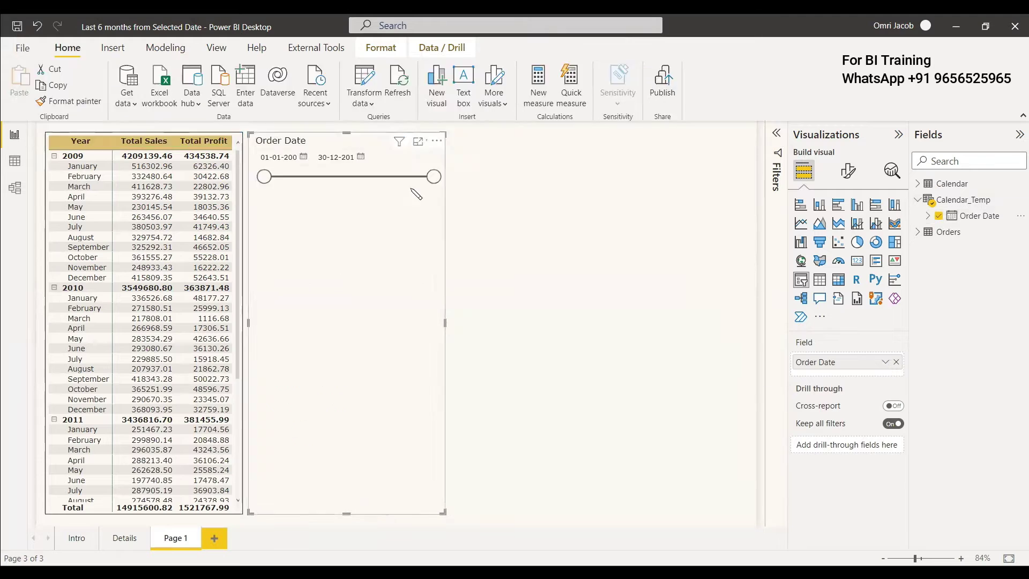
Switch the slicer's Order Date to its date hierarchy with only Year and Month, and narrow the slicer
{"action": "left_click", "coordinate": [886, 362]}
{"action": "left_click", "coordinate": [927, 448]}
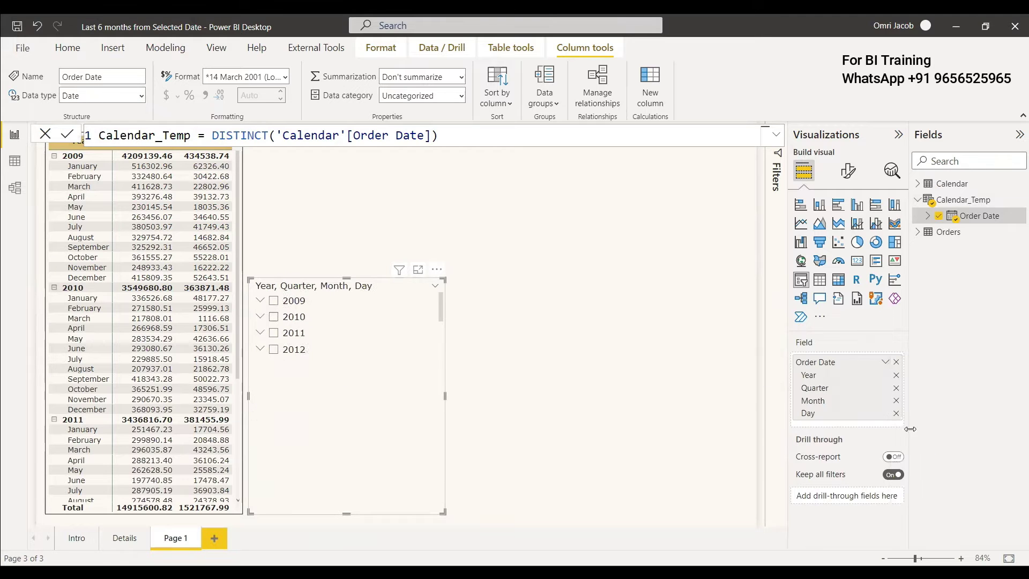
{"action": "left_click", "coordinate": [896, 387]}
{"action": "left_click", "coordinate": [897, 401]}
{"action": "left_click_drag", "start_coordinate": [445, 397], "coordinate": [367, 414]}
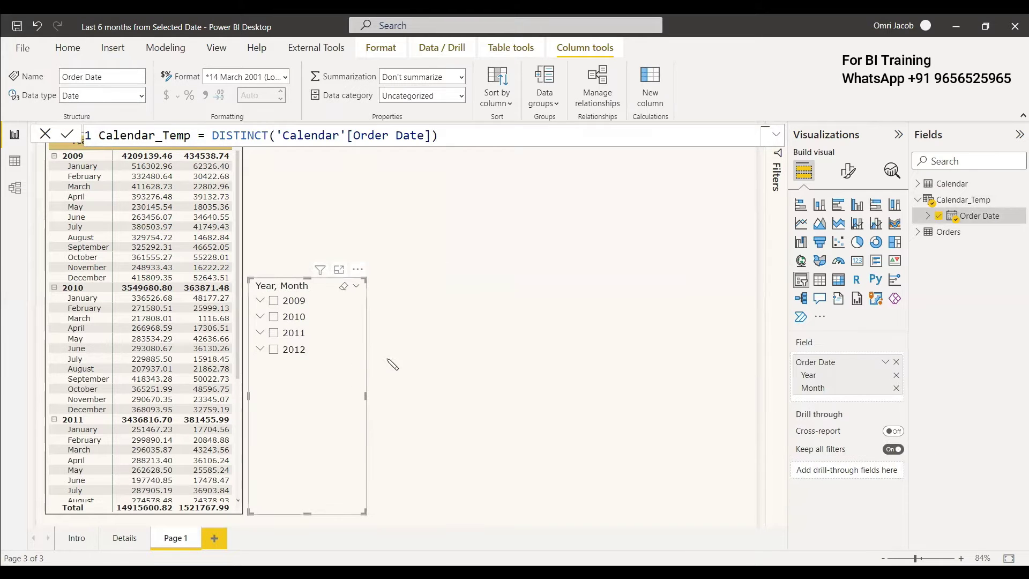
Add a table visual showing Calendar's Order Date by Year and Month with Total Sales and Total Profit
{"action": "left_click", "coordinate": [393, 365]}
{"action": "left_click", "coordinate": [820, 279]}
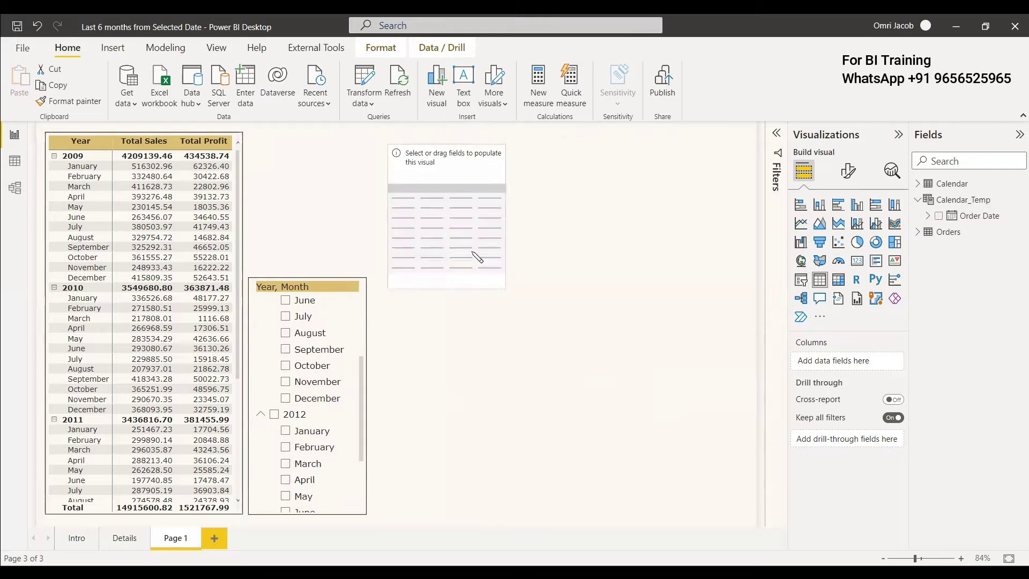
{"action": "left_click", "coordinate": [919, 185]}
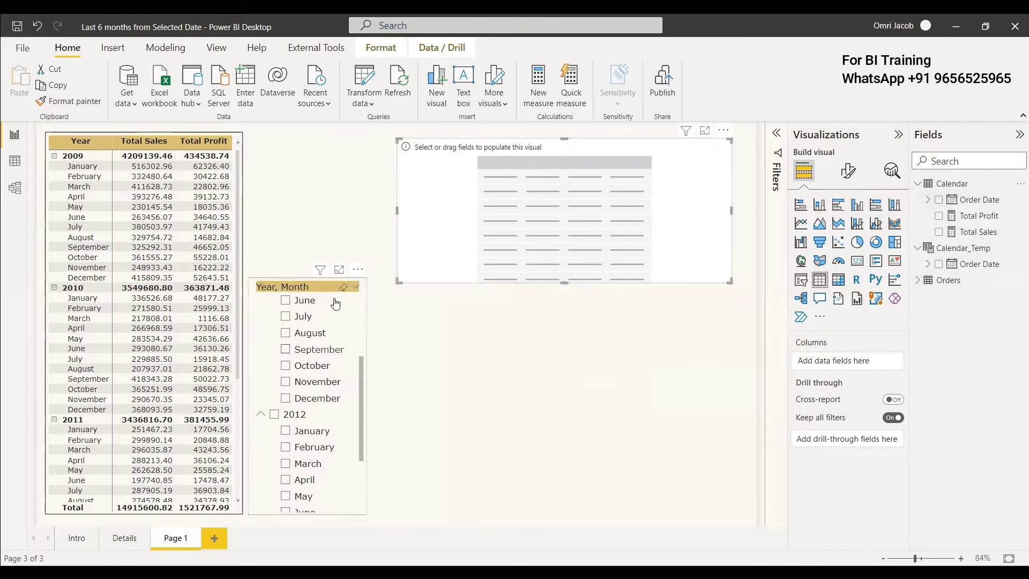
{"action": "left_click", "coordinate": [937, 200]}
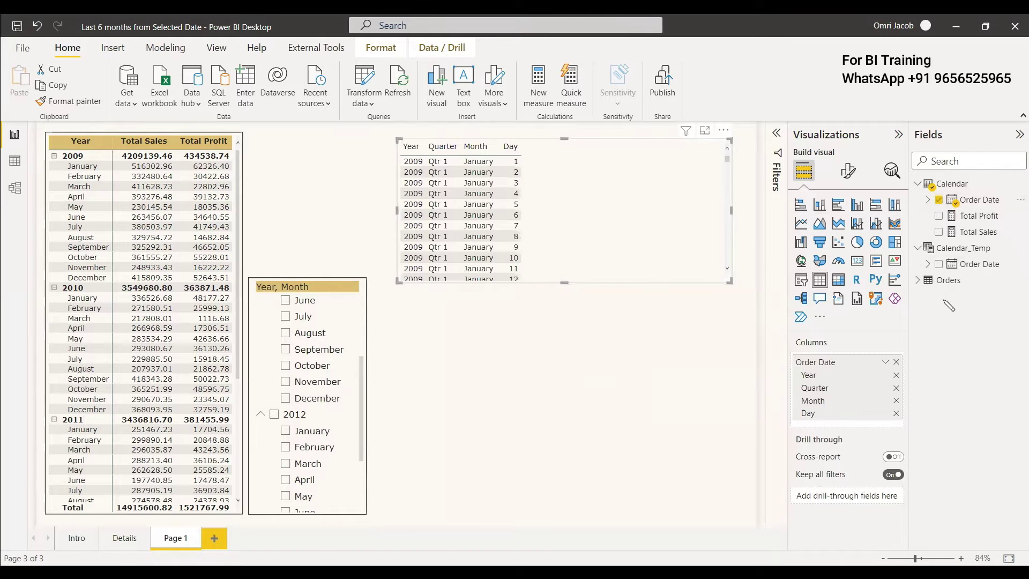
{"action": "left_click", "coordinate": [896, 413]}
{"action": "left_click", "coordinate": [897, 388]}
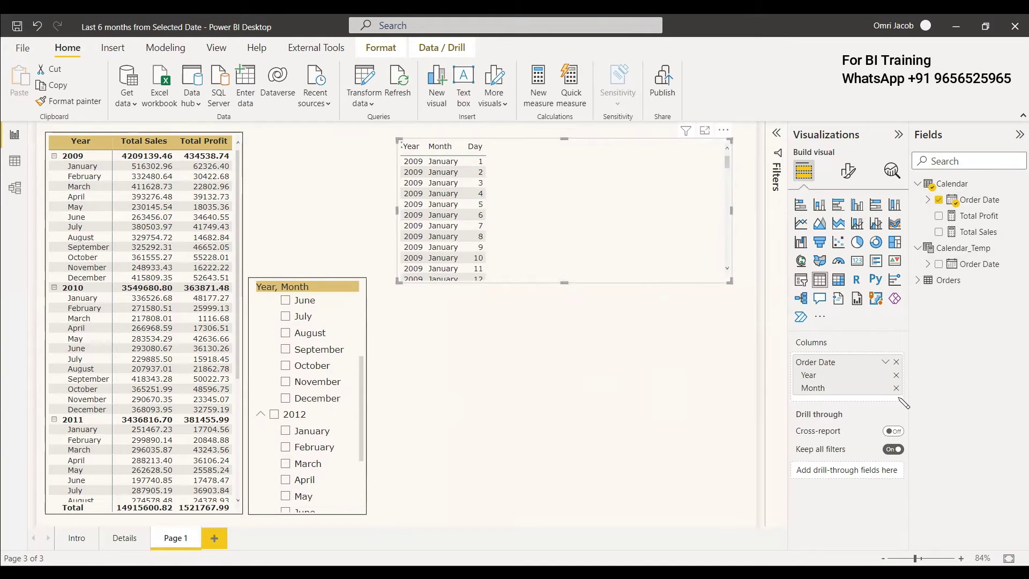
{"action": "left_click", "coordinate": [939, 232]}
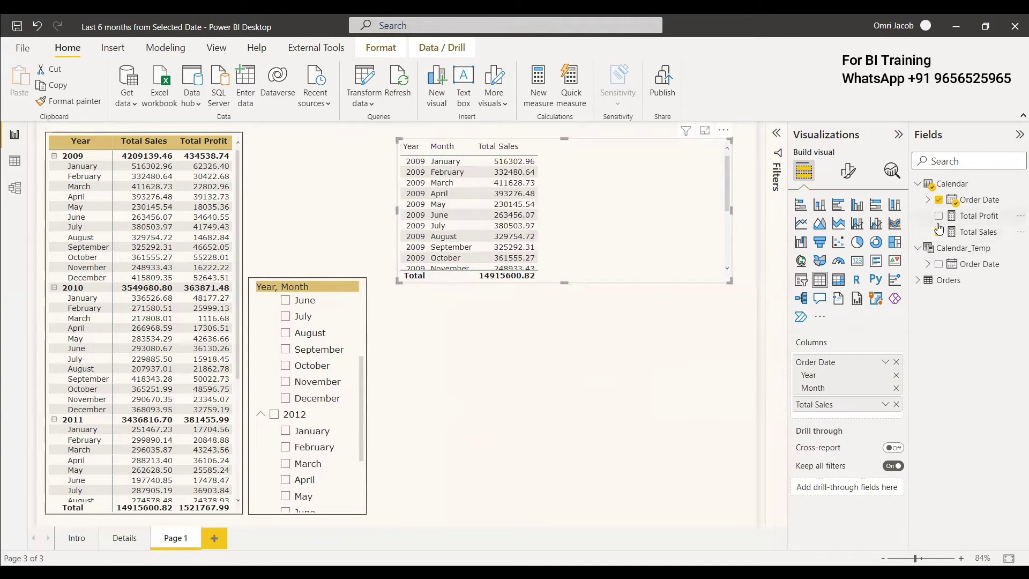
{"action": "left_click", "coordinate": [939, 215]}
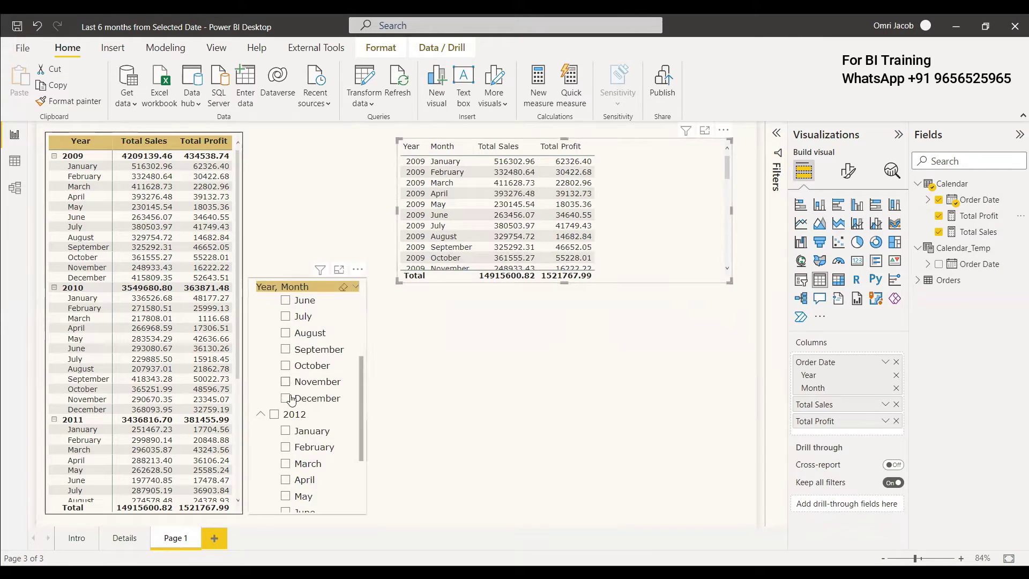
Test the slicer's effect on the new table by selecting January 2012, and clear the selection
{"action": "left_click", "coordinate": [286, 431]}
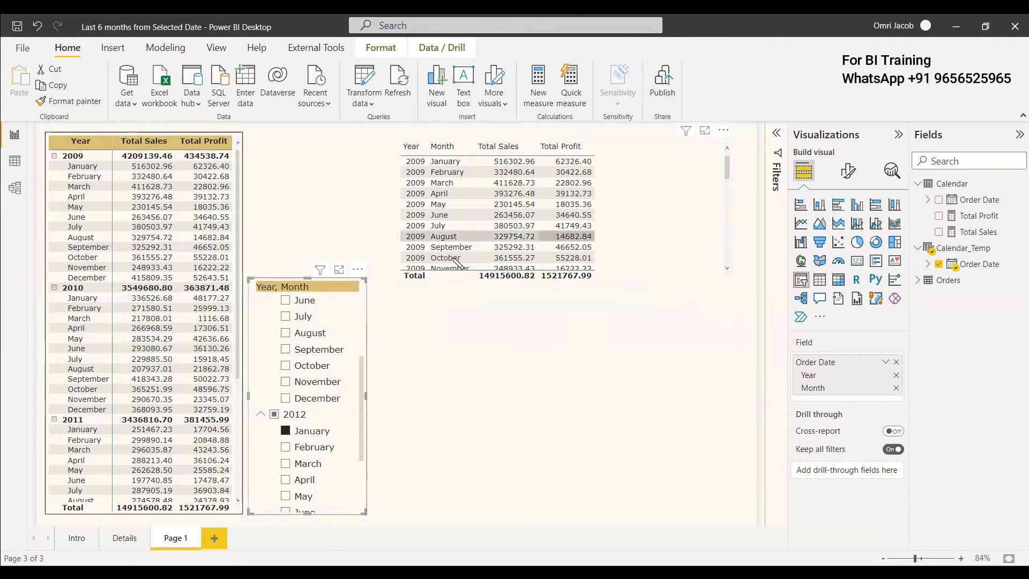
{"action": "left_click", "coordinate": [284, 432]}
Insert a line and clustered column chart and size it to fill the space beneath the new table
{"action": "left_click", "coordinate": [616, 336]}
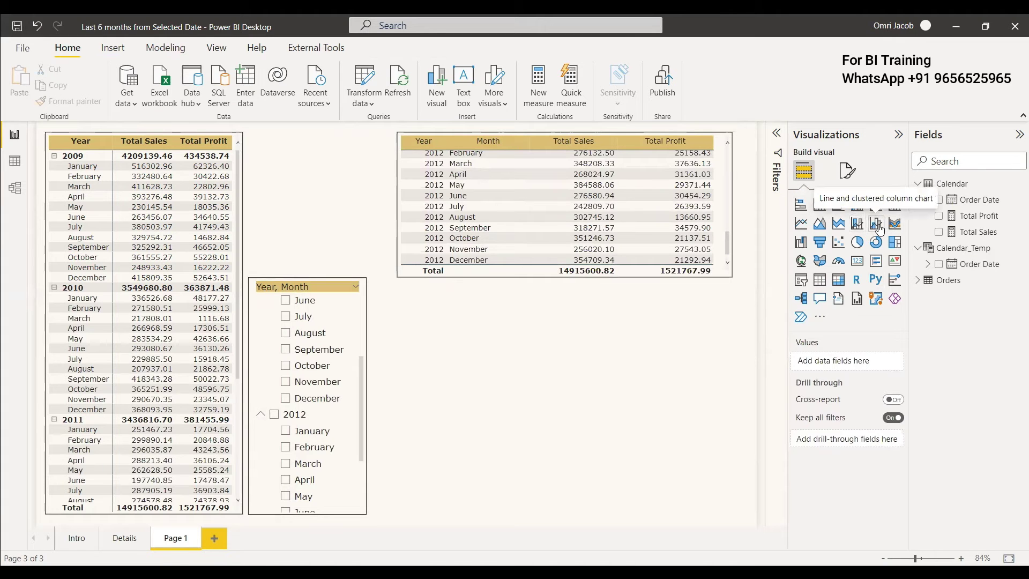
{"action": "left_click", "coordinate": [878, 229]}
{"action": "left_click_drag", "start_coordinate": [321, 155], "coordinate": [468, 330]}
{"action": "left_click_drag", "start_coordinate": [519, 453], "coordinate": [740, 523]}
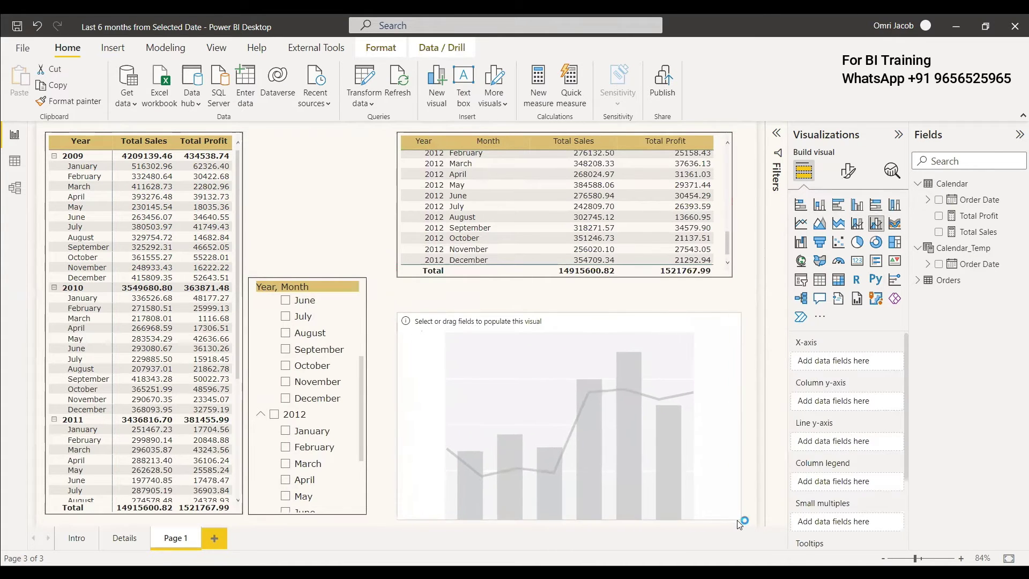
Plot Calendar's Order Date Year and Month on the chart's x-axis, with Total Sales as columns and Total Profit as the line
{"action": "left_click", "coordinate": [939, 200]}
{"action": "left_click", "coordinate": [896, 387]}
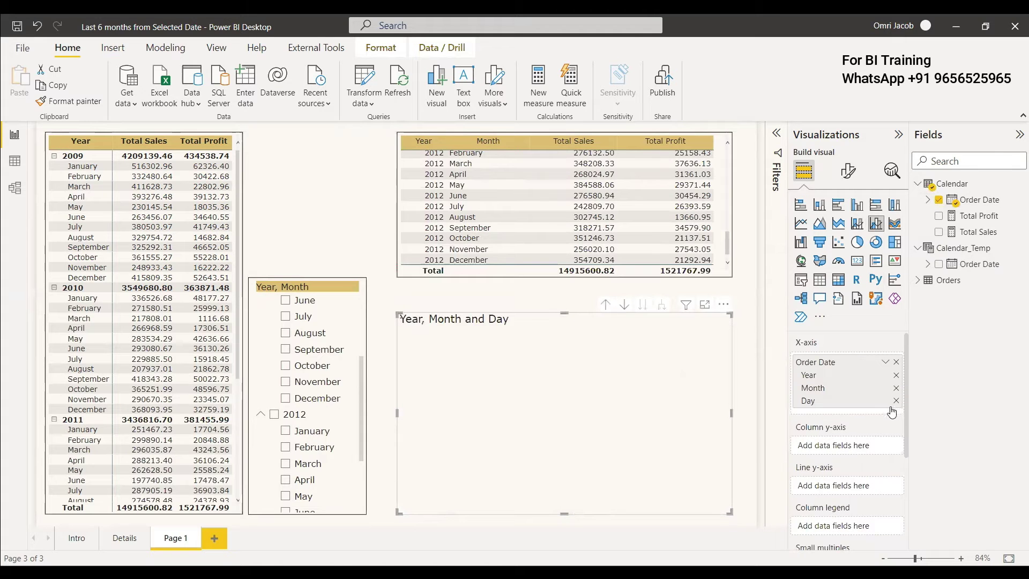
{"action": "left_click", "coordinate": [896, 401]}
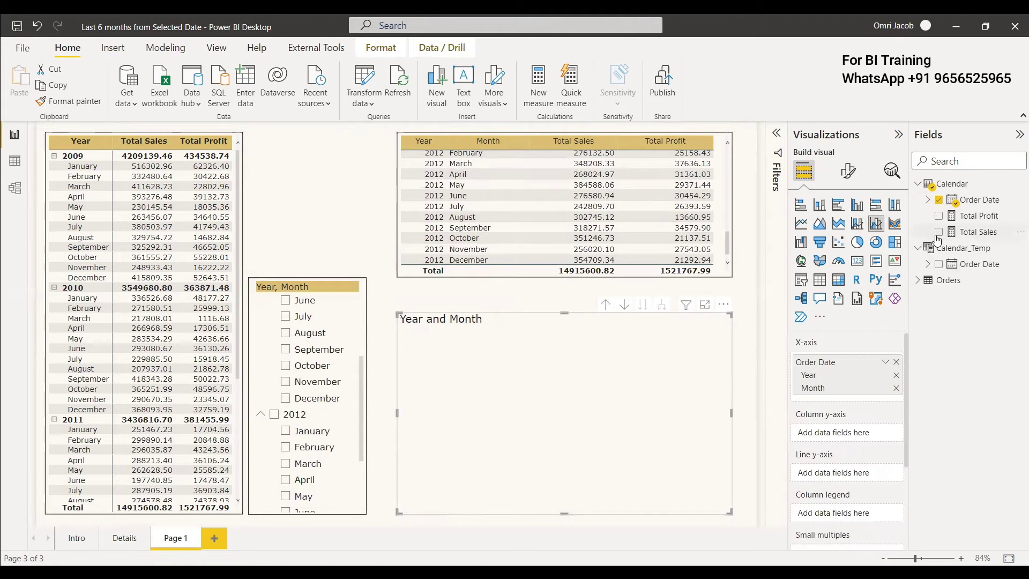
{"action": "left_click", "coordinate": [568, 282]}
{"action": "left_click", "coordinate": [692, 423]}
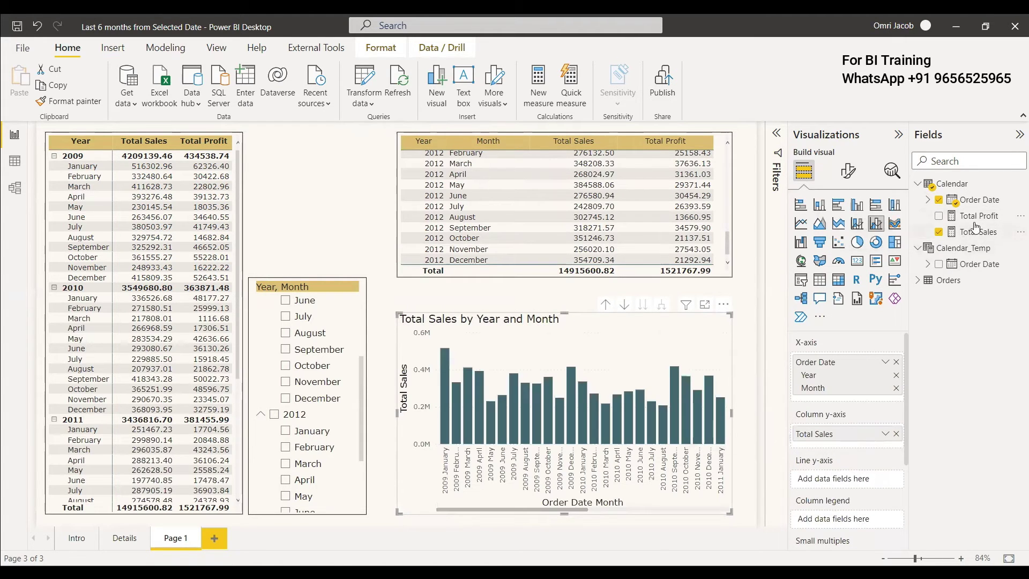
{"action": "left_click_drag", "start_coordinate": [936, 271], "coordinate": [849, 480]}
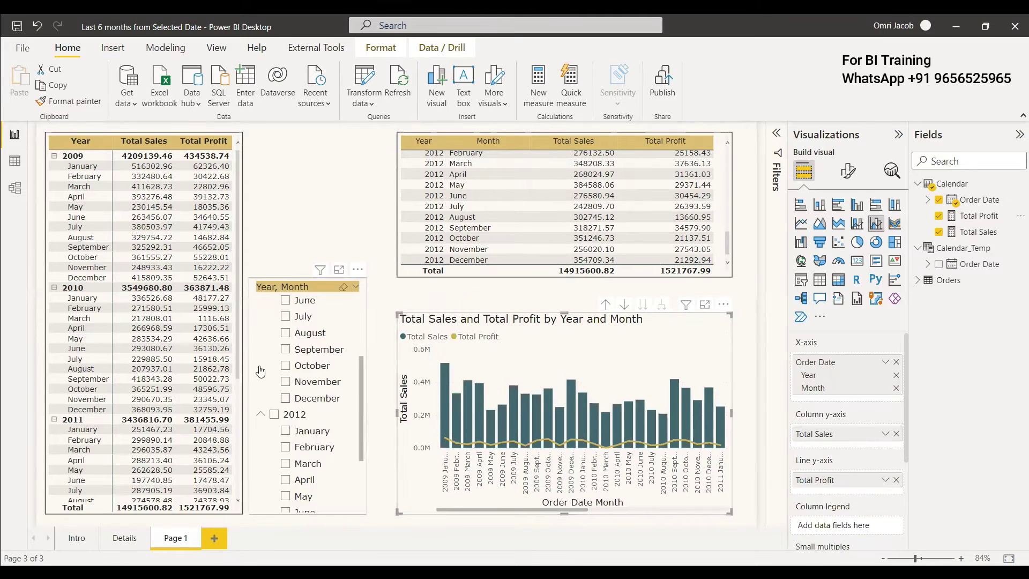
Test the slicer's effect on the table and combo chart by selecting October 2011, and clear the selection
{"action": "left_click", "coordinate": [285, 367]}
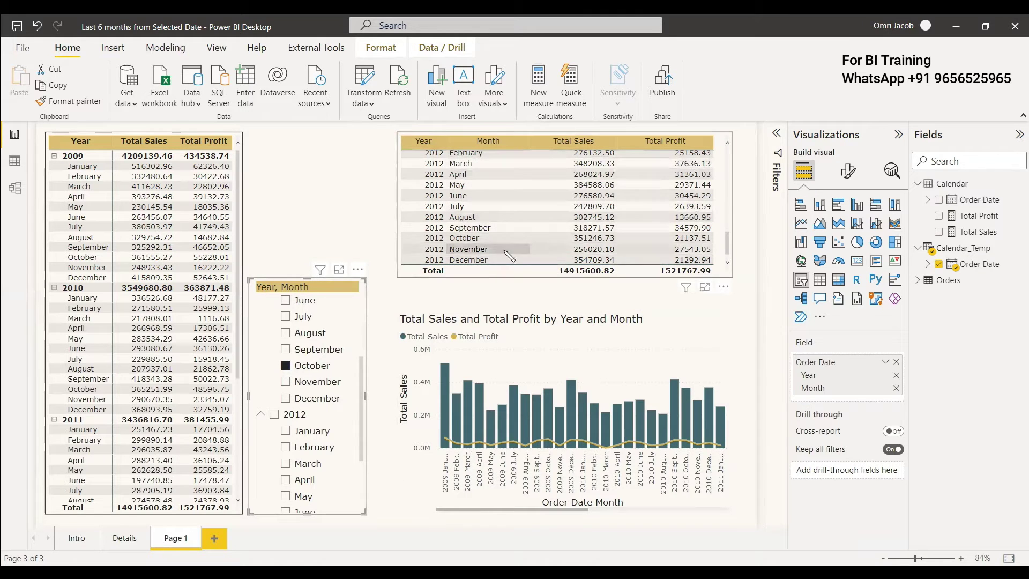
{"action": "left_click", "coordinate": [284, 376]}
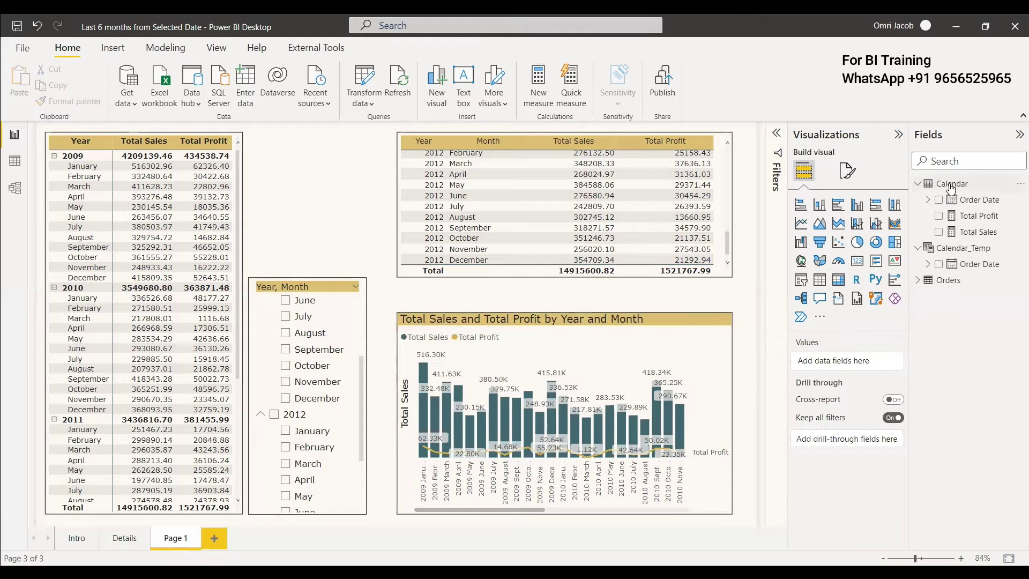
Create a Last6 Months measure in the Calendar table, starting with variable _selectedDate defined as MAX(Calendar_Temp[Order Date])
{"action": "left_click", "coordinate": [538, 86]}
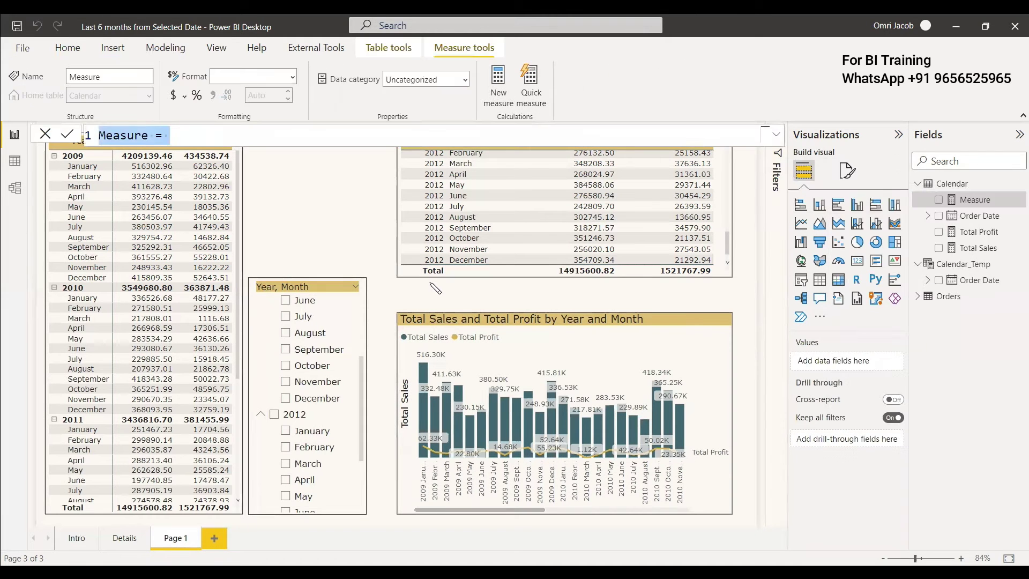
{"action": "type", "text": "Last6 Months ="}
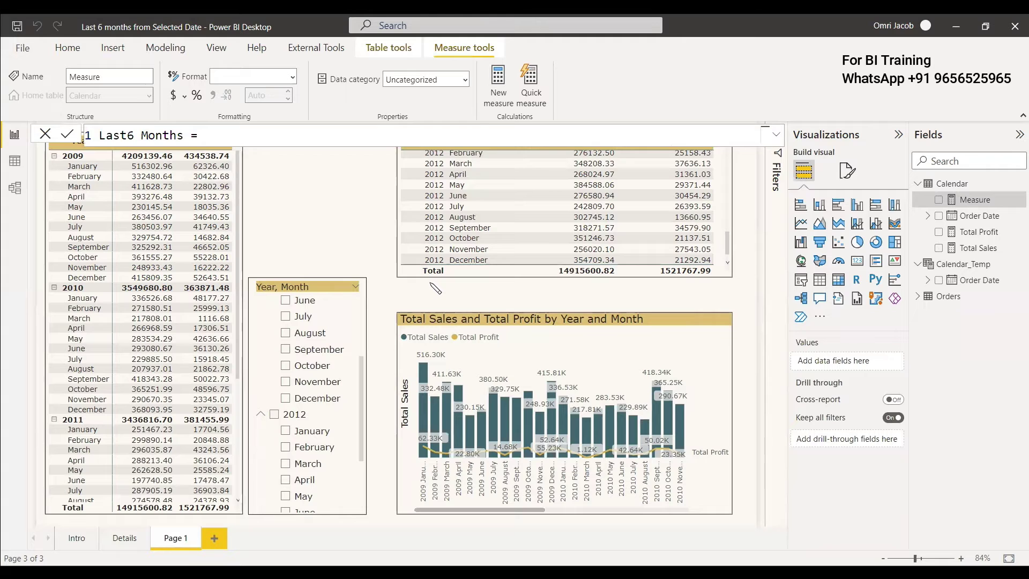
{"action": "key", "text": "shift+Return"}
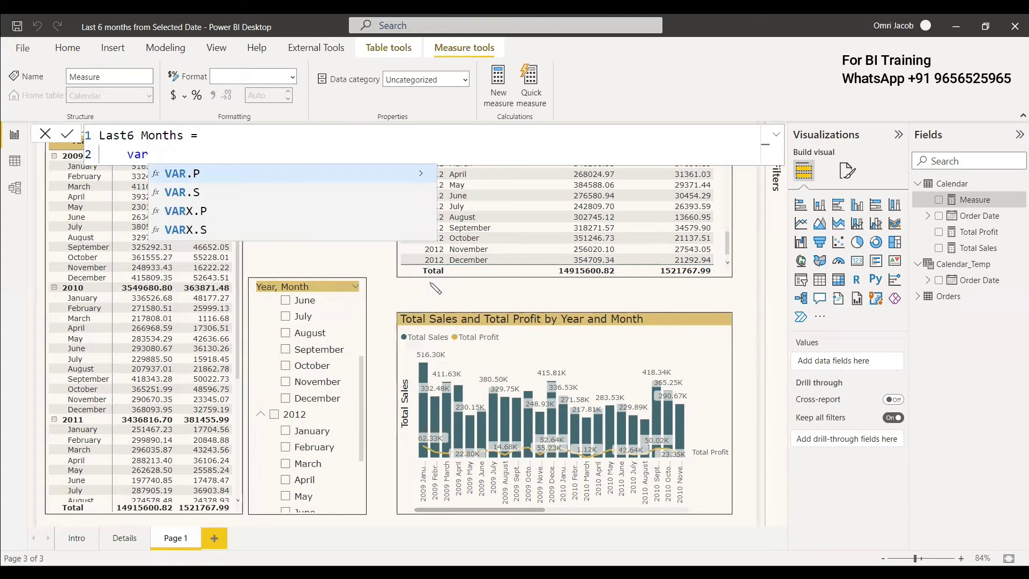
{"action": "type", "text": "_selectedDate ="}
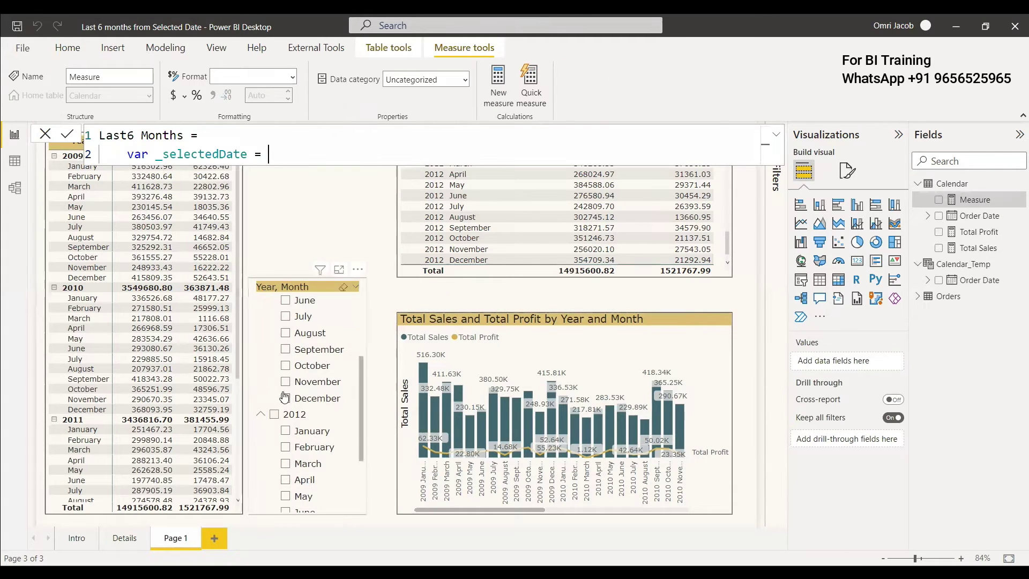
{"action": "scroll", "coordinate": [330, 475], "scroll_direction": "down", "scroll_amount": 3}
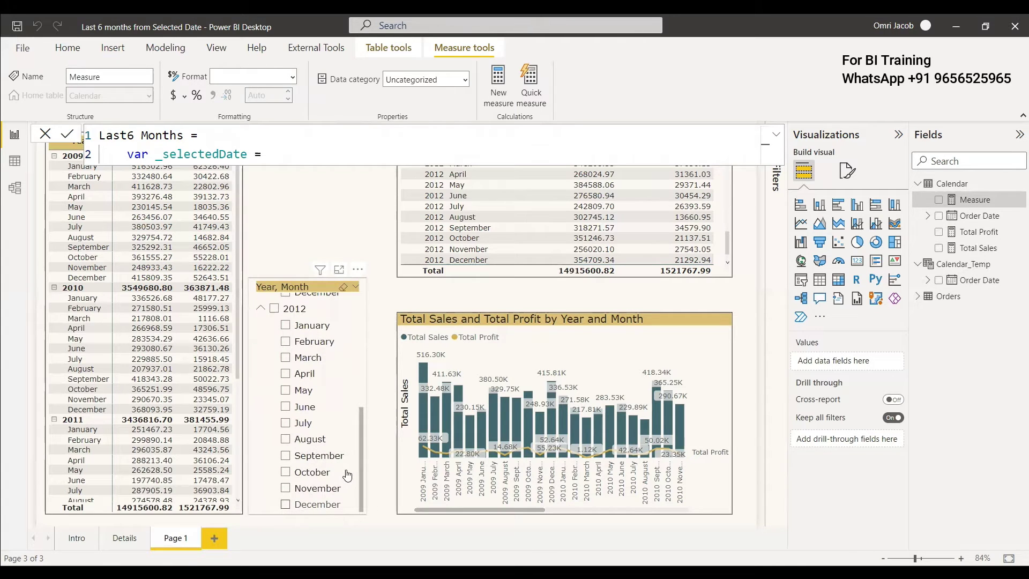
{"action": "type", "text": "MAX("}
{"action": "key", "text": "Escape"}
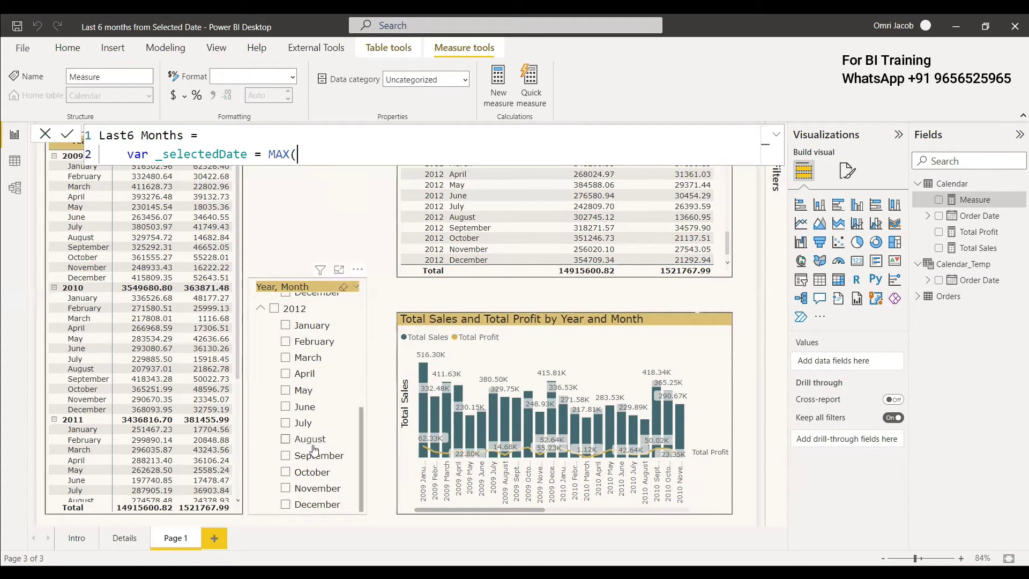
{"action": "type", "text": "cale"}
{"action": "key", "text": "Down"}
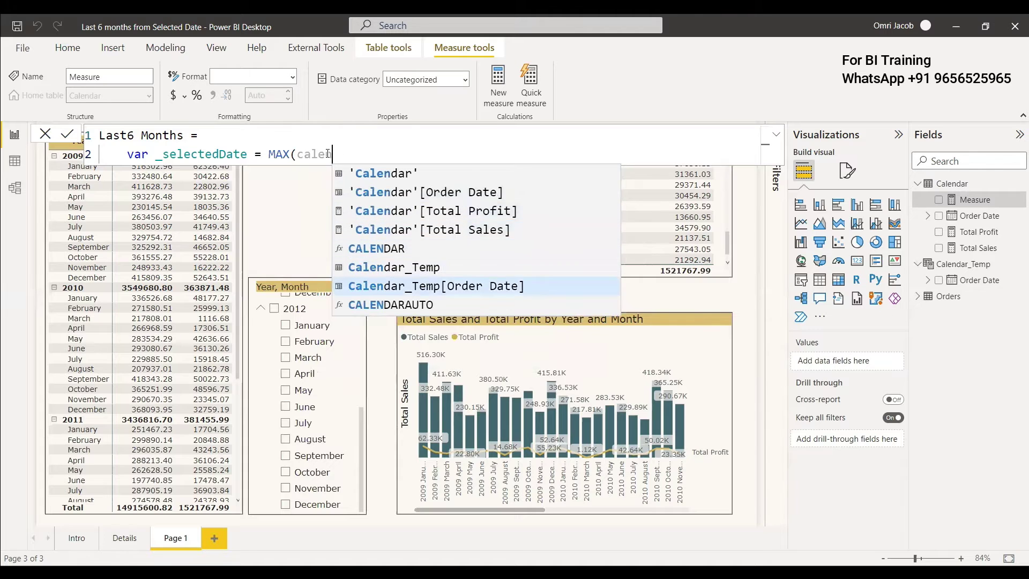
{"action": "key", "text": "Tab"}
{"action": "type", "text": ")"}
Add variable _startDate to the measure, defined as DATE(YEAR(_selectedDate),MONTH(_selectedDate)-6,01)
{"action": "key", "text": "shift+Return"}
{"action": "type", "text": "var _"}
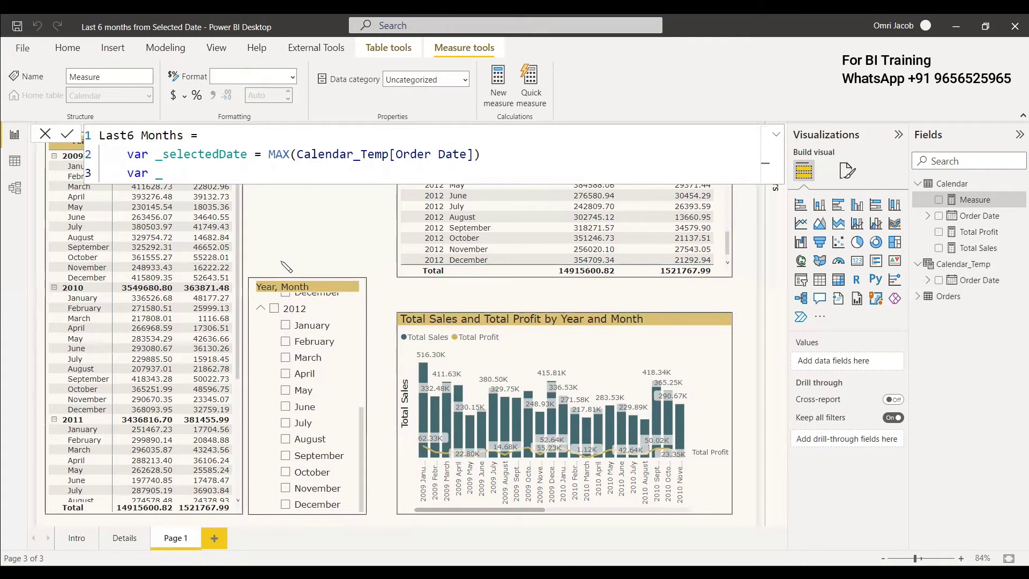
{"action": "type", "text": "startDate"}
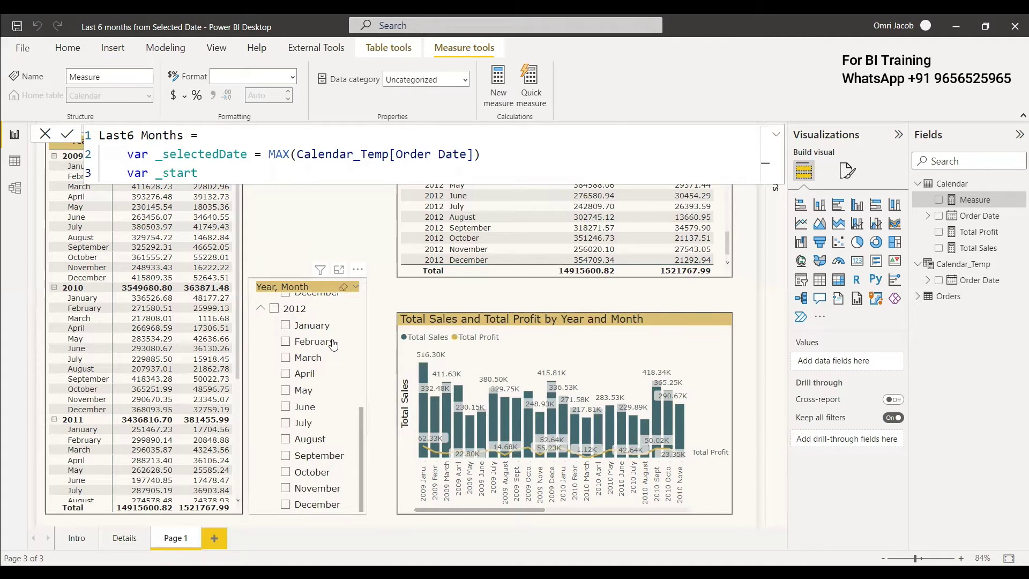
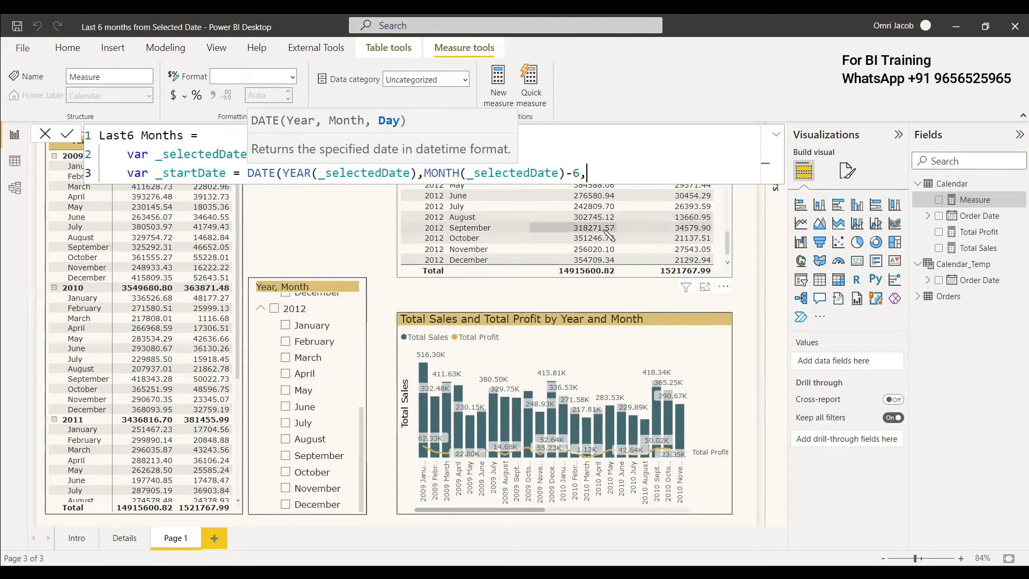
{"action": "type", "text": "01)"}
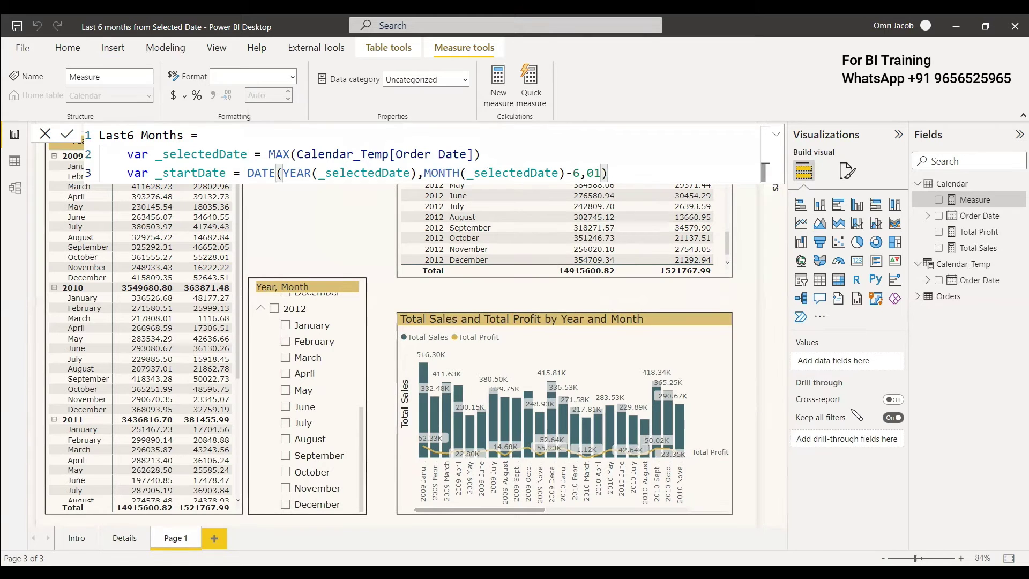
Add the measure's return section with a CALCULATE expression that evaluates [Total Sales]
{"action": "key", "text": "Return"}
{"action": "type", "text": "return"}
{"action": "key", "text": "Return"}
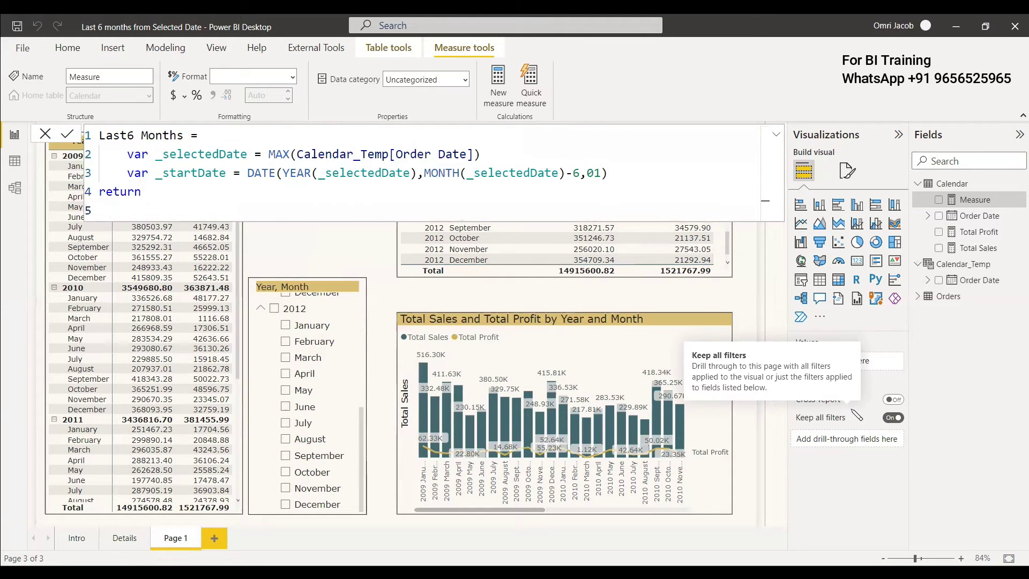
{"action": "type", "text": "cal"}
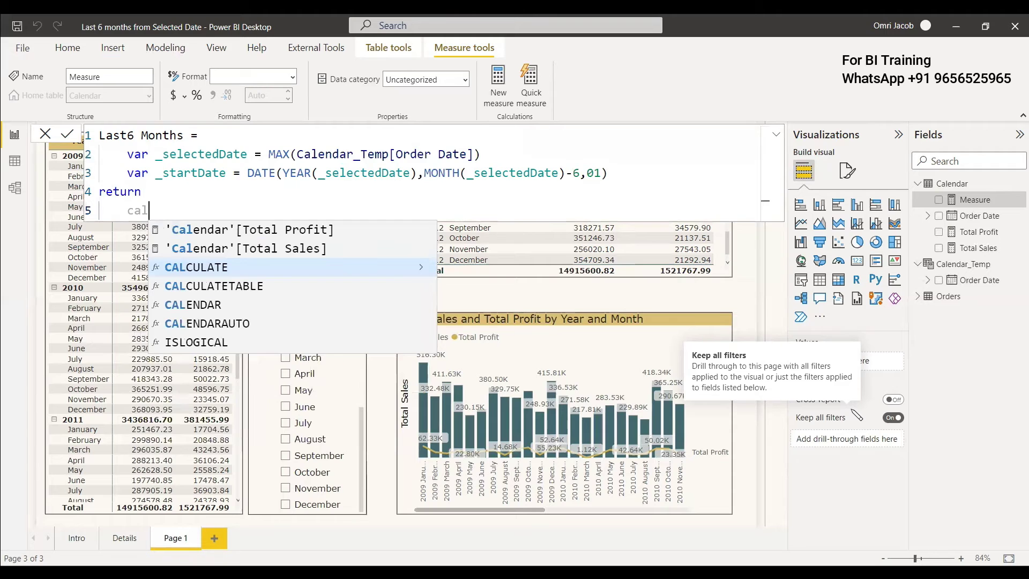
{"action": "key", "text": "Tab"}
{"action": "type", "text": "tot"}
{"action": "key", "text": "Down"}
{"action": "key", "text": "Tab"}
{"action": "type", "text": ","}
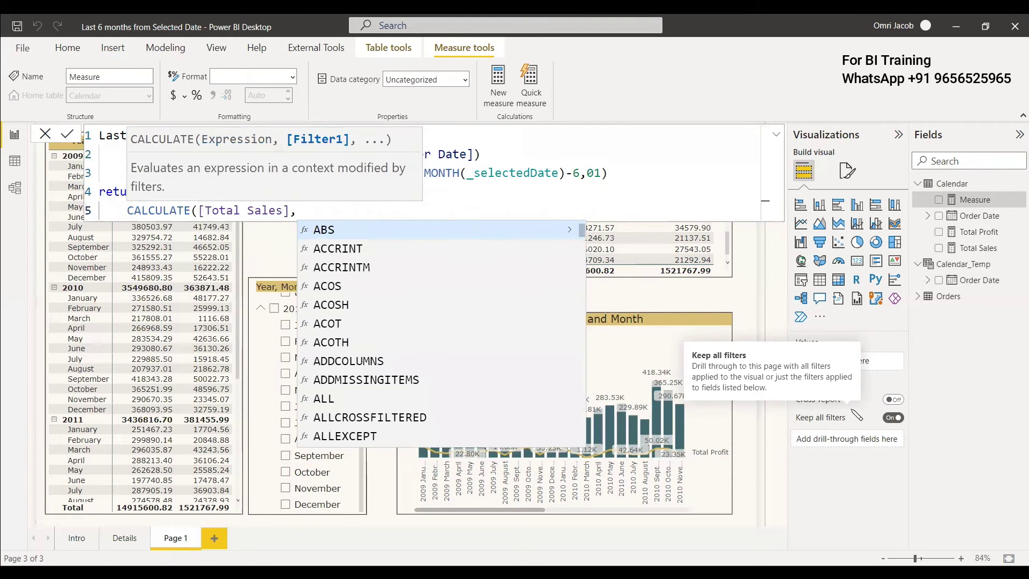
Add a FILTER over the 'Calendar' table as the CALCULATE expression's filter argument
{"action": "key", "text": "shift+Return"}
{"action": "type", "text": "fil"}
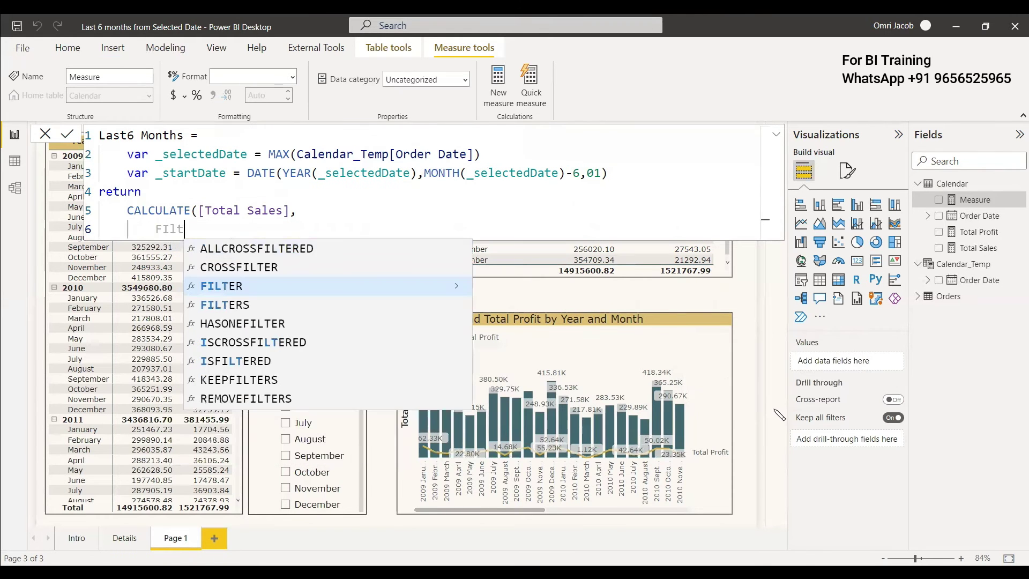
{"action": "key", "text": "Tab"}
{"action": "type", "text": "cale"}
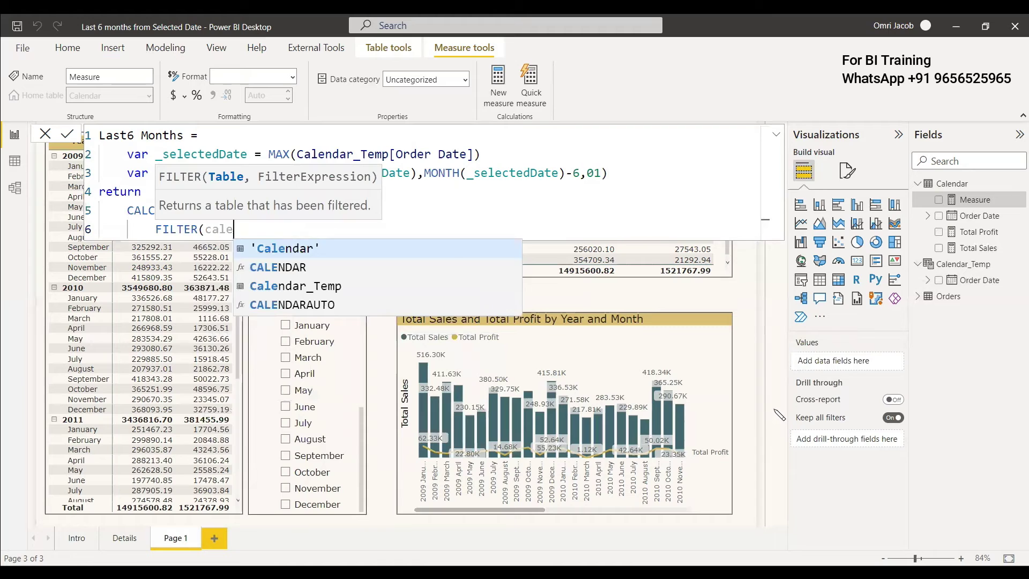
{"action": "key", "text": "Tab"}
{"action": "key", "text": "Escape"}
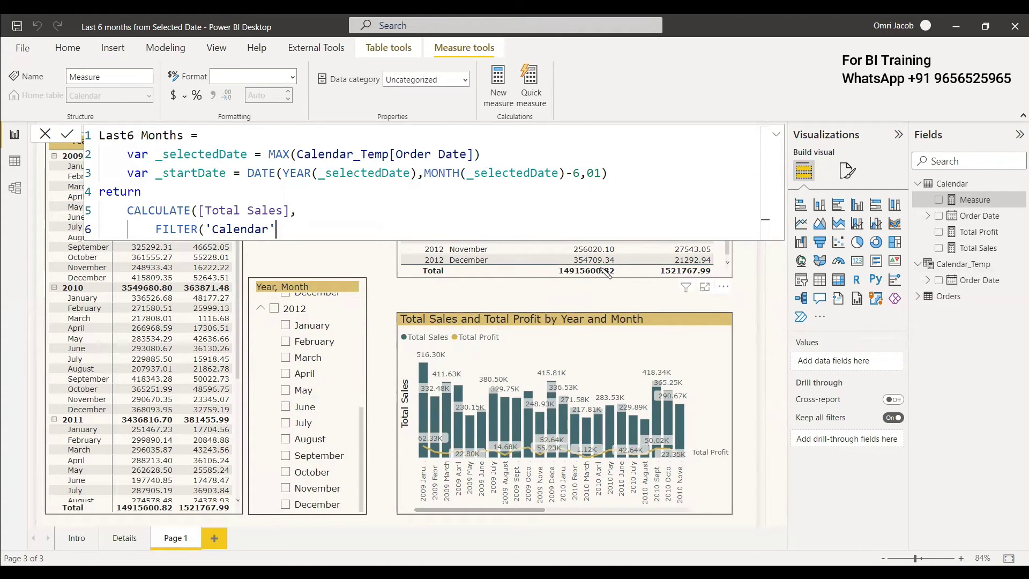
{"action": "type", "text": ","}
{"action": "key", "text": "shift+Return"}
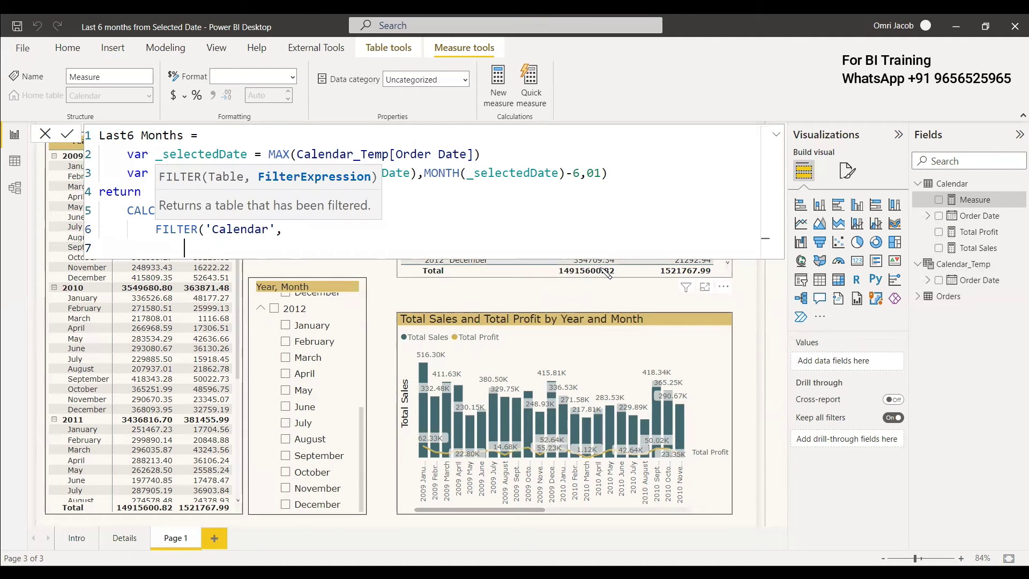
Set the filter condition to 'Calendar'[Order Date] >= _startDate && 'Calendar'[Order Date] <= _selectedDate, close both functions, and commit the measure
{"action": "type", "text": "cal"}
{"action": "key", "text": "Up"}
{"action": "key", "text": "Up"}
{"action": "key", "text": "Up"}
{"action": "key", "text": "Tab"}
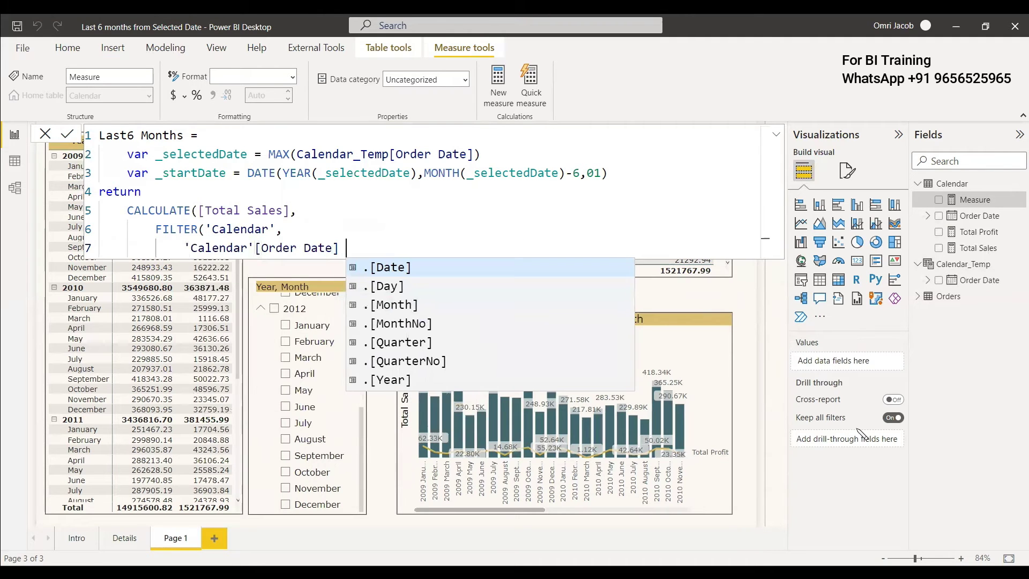
{"action": "type", "text": ">"}
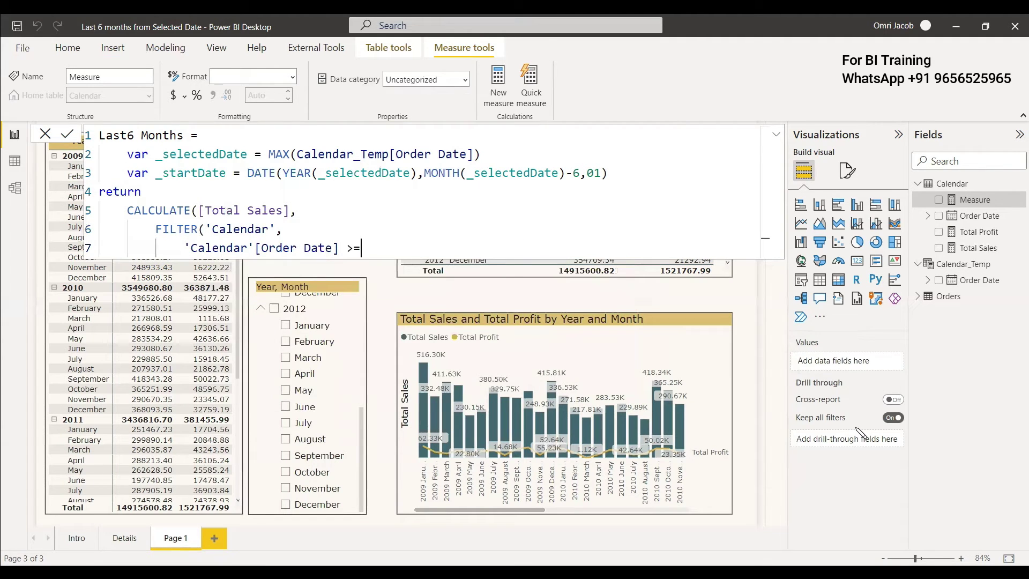
{"action": "type", "text": "= _startDate"}
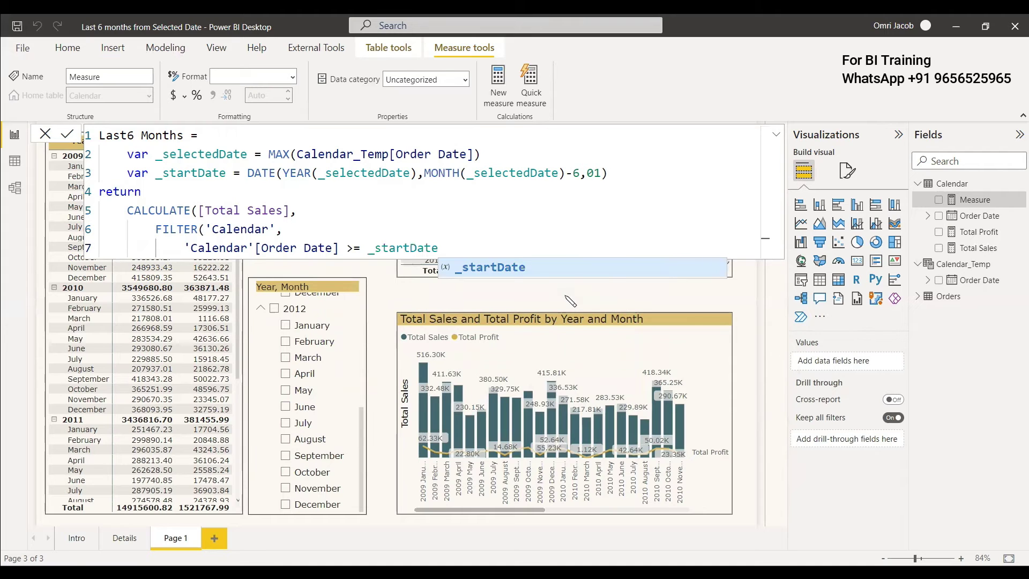
{"action": "type", "text": " && cal"}
{"action": "key", "text": "Up"}
{"action": "key", "text": "Up"}
{"action": "key", "text": "Tab"}
{"action": "type", "text": "<= _selectedDate))"}
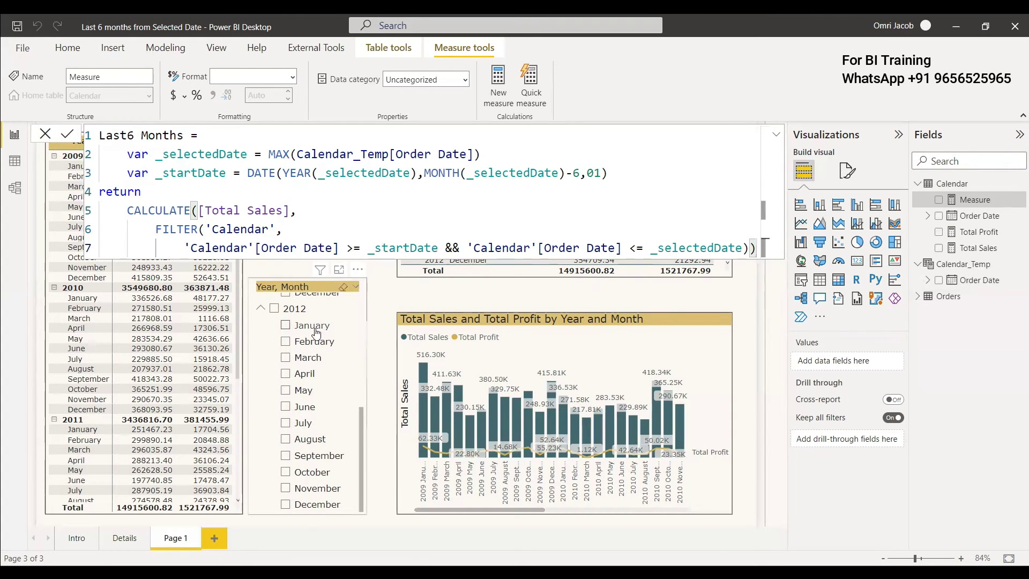
{"action": "left_click", "coordinate": [589, 292]}
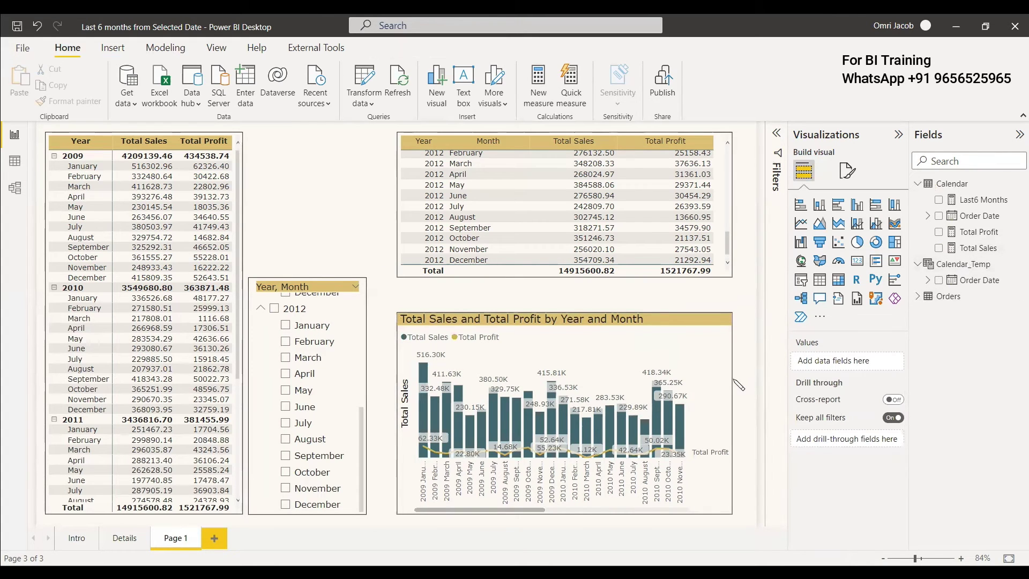
Remove Total Sales and Total Profit from the combo chart and plot the Last6 Months measure as its columns
{"action": "left_click", "coordinate": [504, 324]}
{"action": "left_click", "coordinate": [896, 433]}
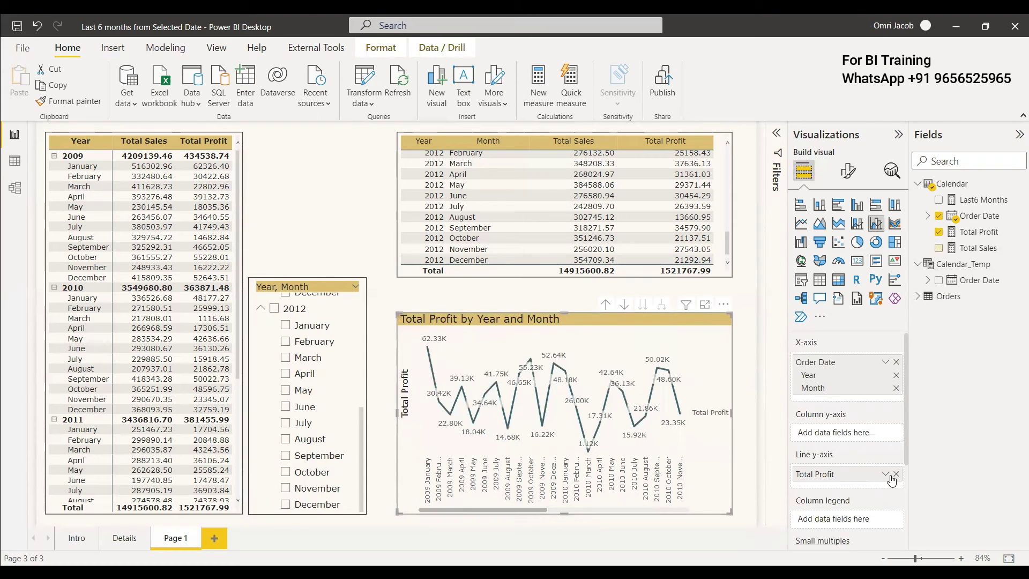
{"action": "left_click", "coordinate": [895, 475]}
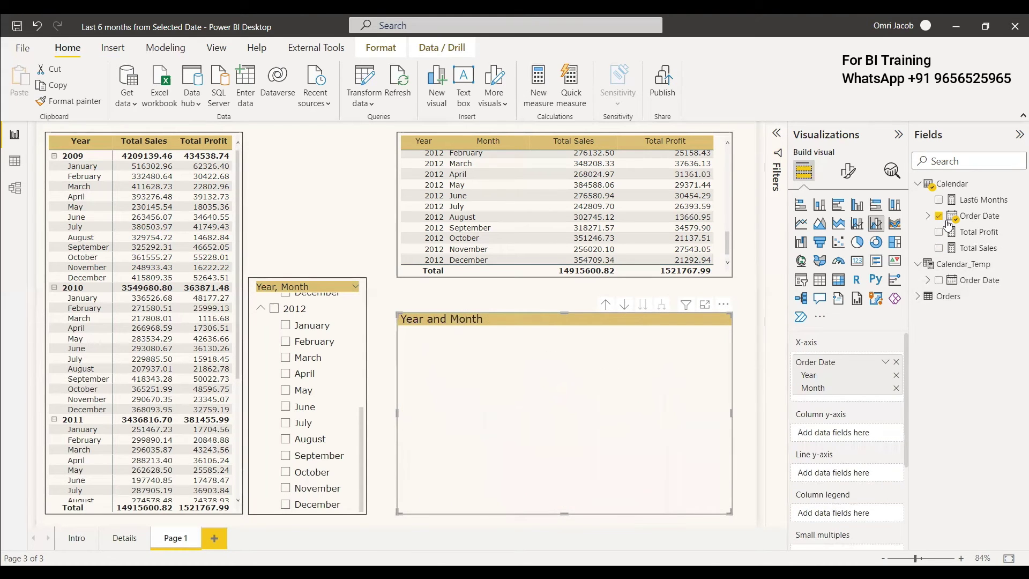
{"action": "left_click", "coordinate": [938, 200]}
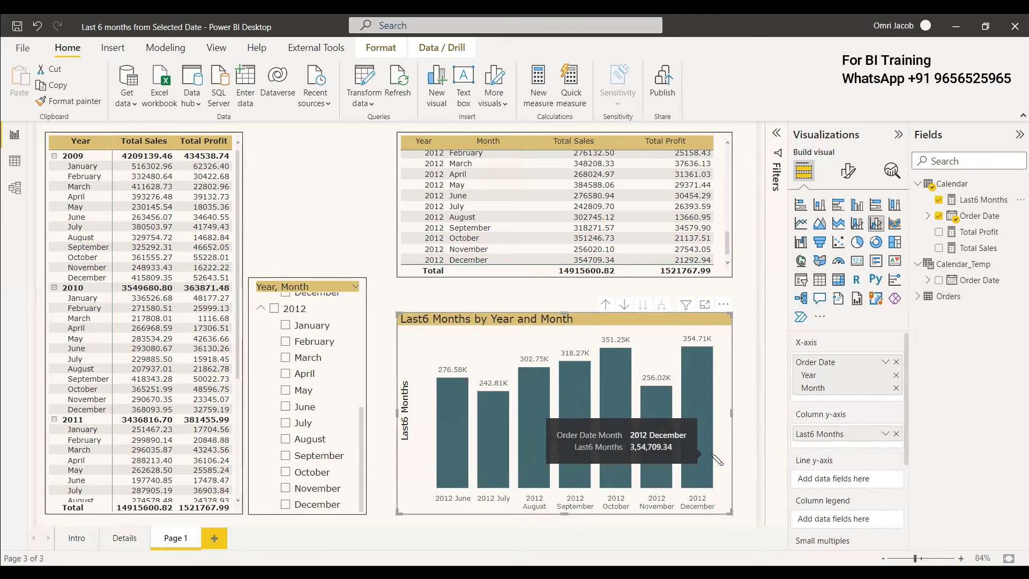
Change the month offset in the Last6 Months measure's _startDate variable to -5 and commit the formula
{"action": "left_click", "coordinate": [983, 200]}
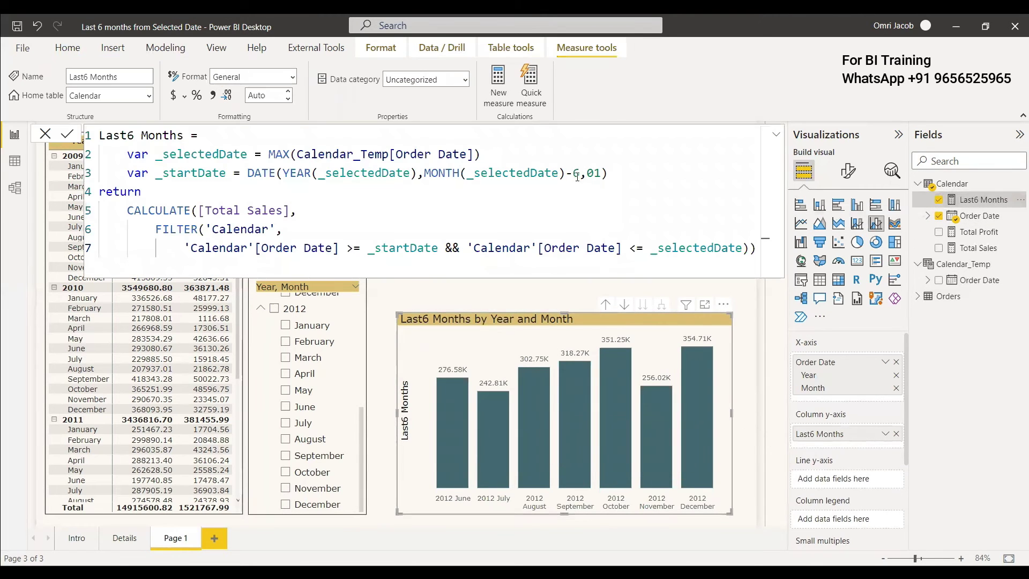
{"action": "left_click", "coordinate": [581, 174]}
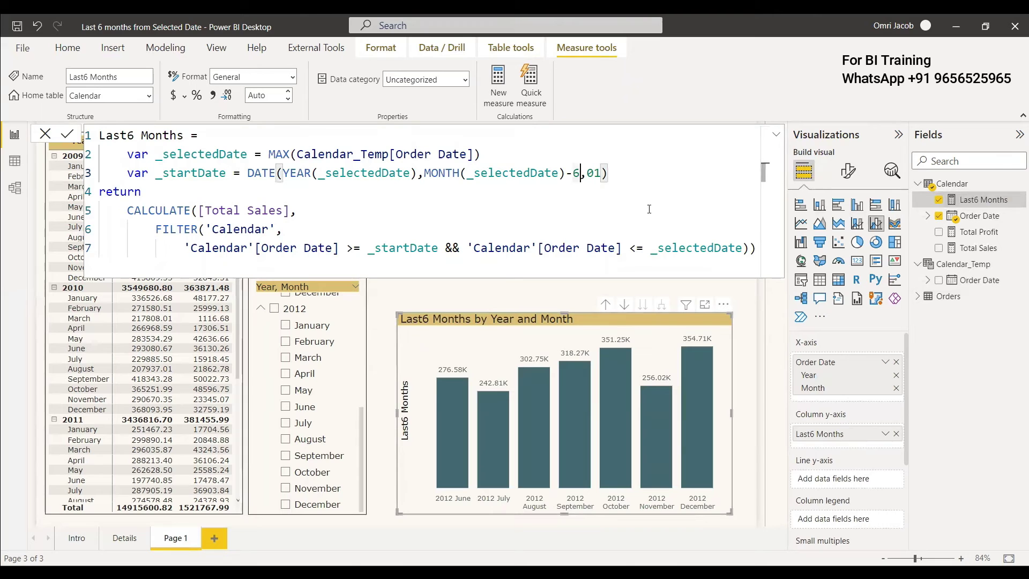
{"action": "key", "text": "BackSpace"}
{"action": "type", "text": "5"}
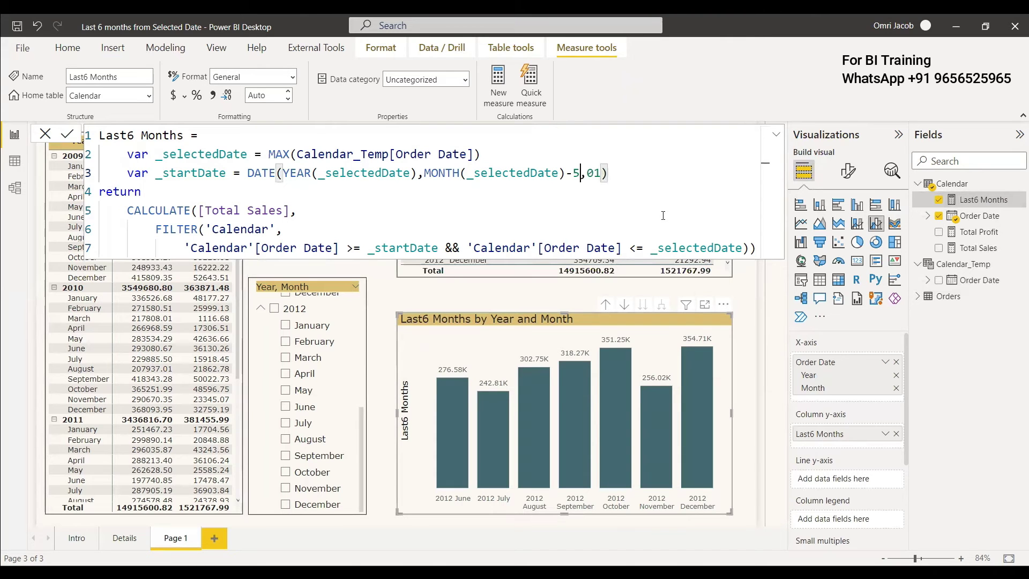
{"action": "key", "text": "Return"}
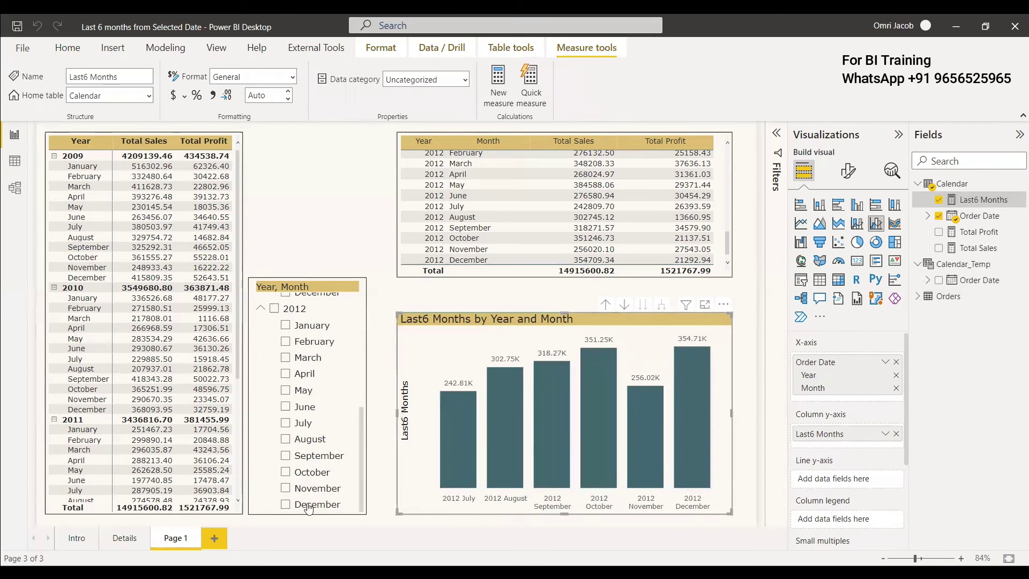
Select July 2012 in the slicer and compare the chart's monthly columns with the sales in the table above it
{"action": "left_click", "coordinate": [286, 427]}
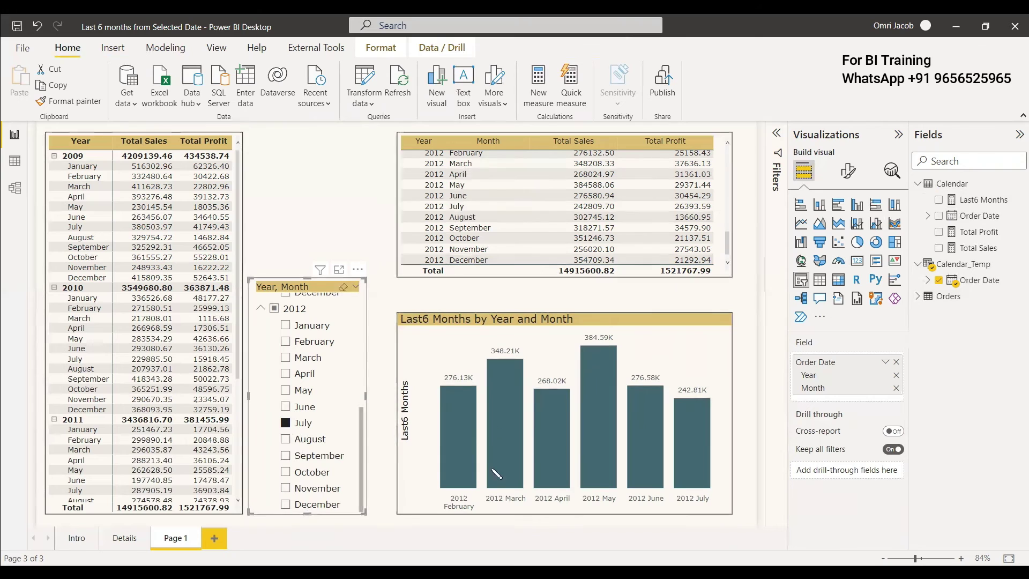
{"action": "scroll", "coordinate": [478, 224], "scroll_direction": "up", "scroll_amount": 1}
{"action": "scroll", "coordinate": [479, 224], "scroll_direction": "down", "scroll_amount": 2}
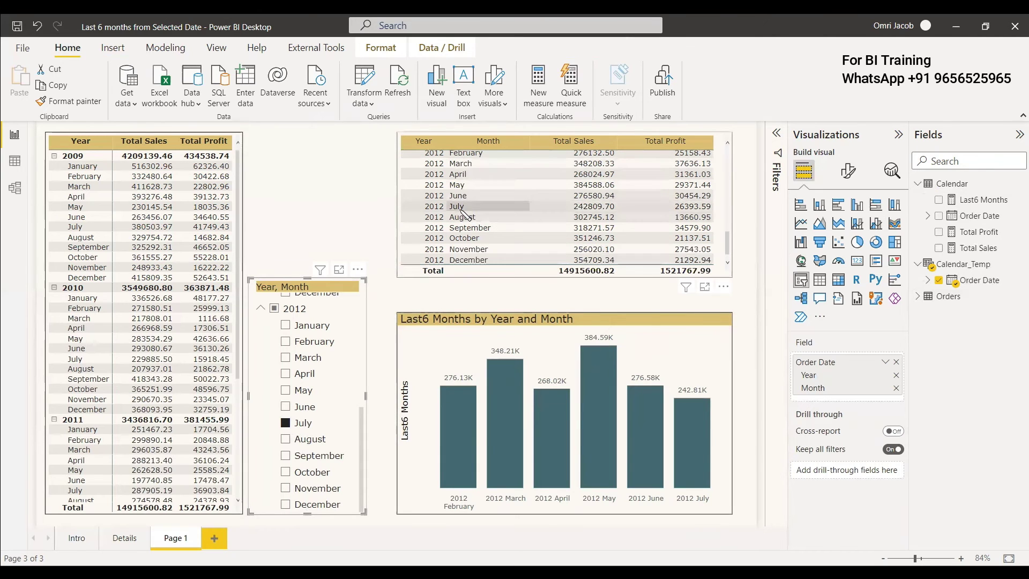
{"action": "left_click", "coordinate": [587, 217]}
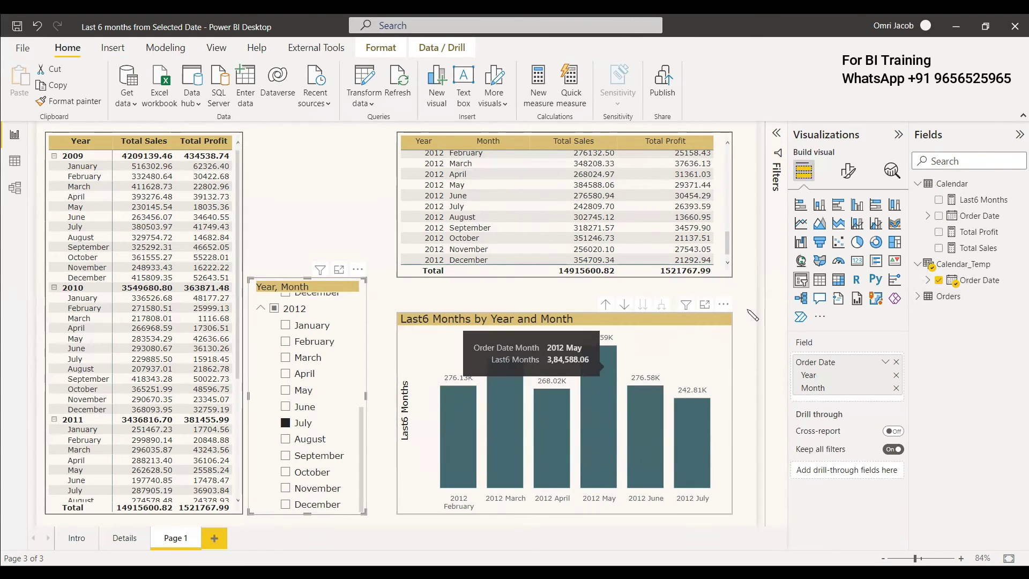
Duplicate the Last6 Months formula into a new measure in the Calendar table and name it Last6 Months Profit
{"action": "left_click", "coordinate": [975, 200]}
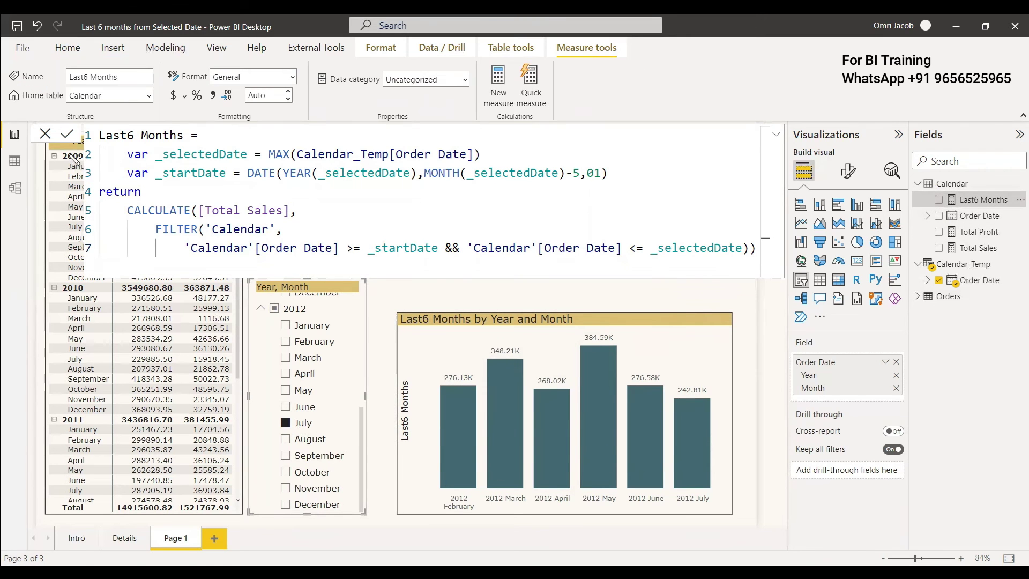
{"action": "left_click_drag", "start_coordinate": [99, 135], "coordinate": [743, 261]}
{"action": "key", "text": "ctrl+c"}
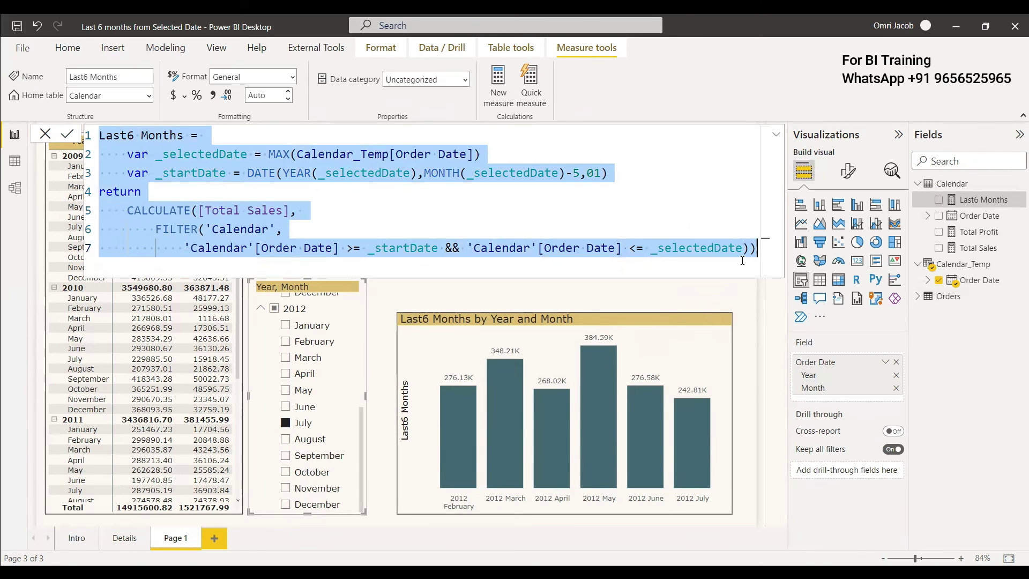
{"action": "right_click", "coordinate": [959, 185]}
{"action": "left_click", "coordinate": [900, 201]}
{"action": "key", "text": "ctrl+v"}
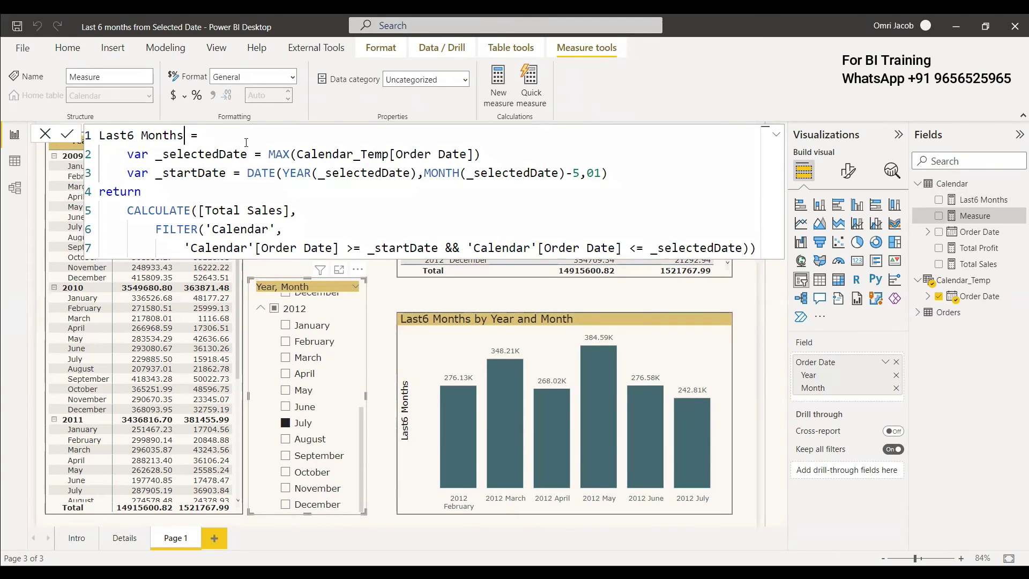
{"action": "type", "text": "Profit"}
Replace [Total Sales] with [Total Profit] in the new measure's CALCULATE expression and commit the formula
{"action": "left_click_drag", "start_coordinate": [198, 210], "coordinate": [299, 209]}
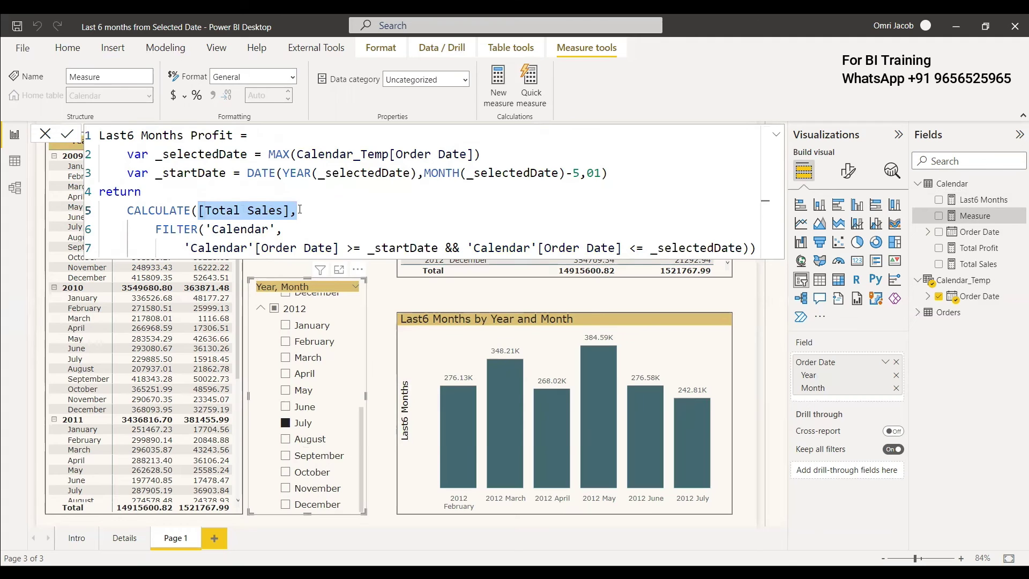
{"action": "type", "text": "[Tot"}
{"action": "key", "text": "Tab"}
{"action": "type", "text": ","}
{"action": "left_click", "coordinate": [255, 231]}
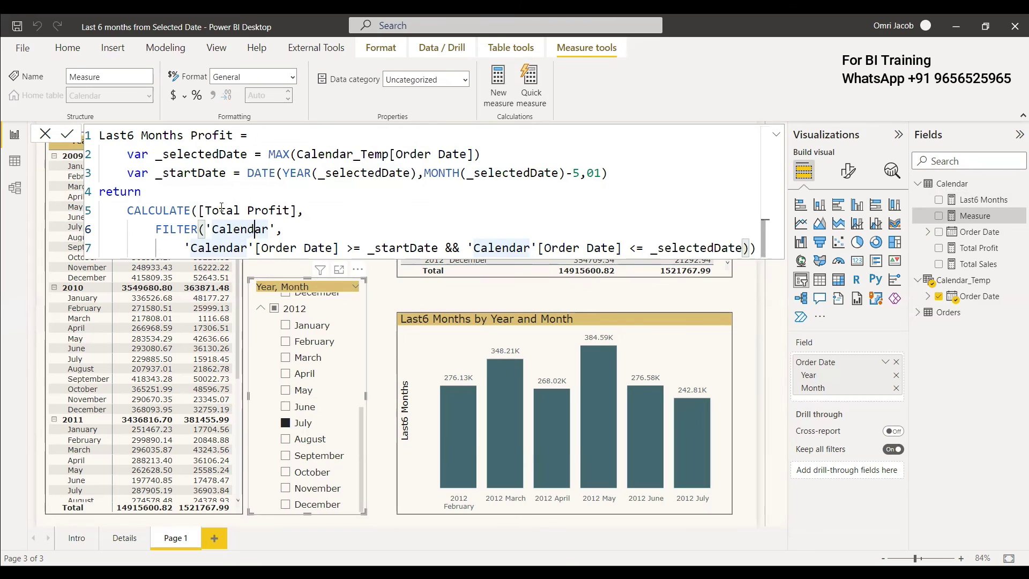
{"action": "left_click", "coordinate": [67, 134]}
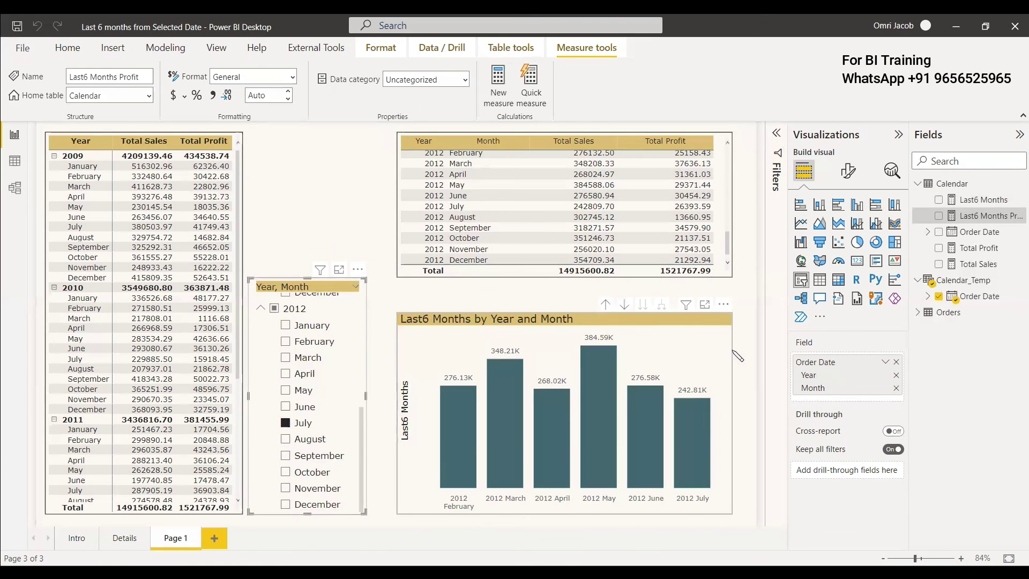
Plot the Last6 Months Profit measure as the line on the combo chart's line y-axis
{"action": "left_click", "coordinate": [731, 357]}
{"action": "left_click_drag", "start_coordinate": [992, 216], "coordinate": [878, 474]}
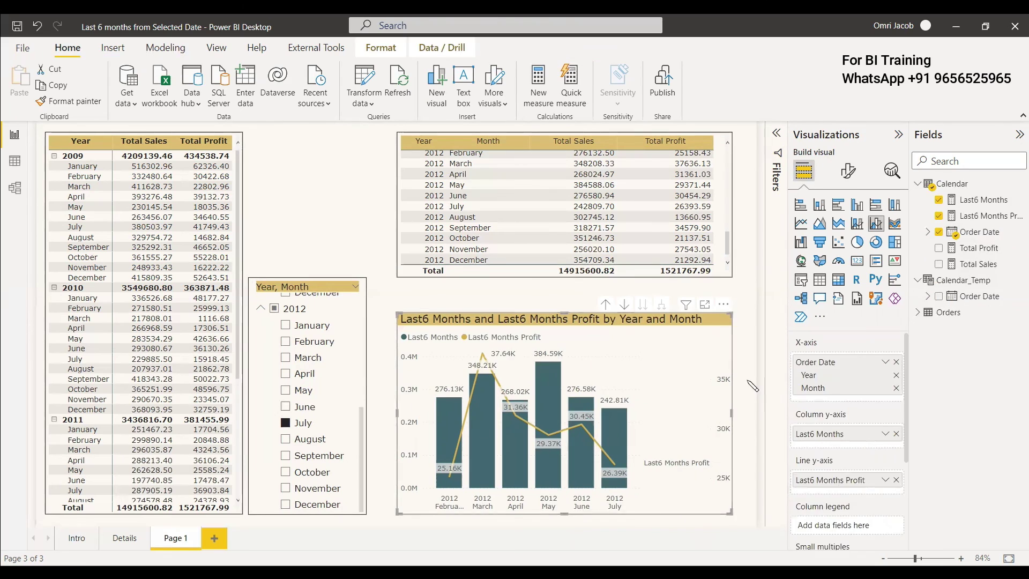
{"action": "key", "text": "Escape"}
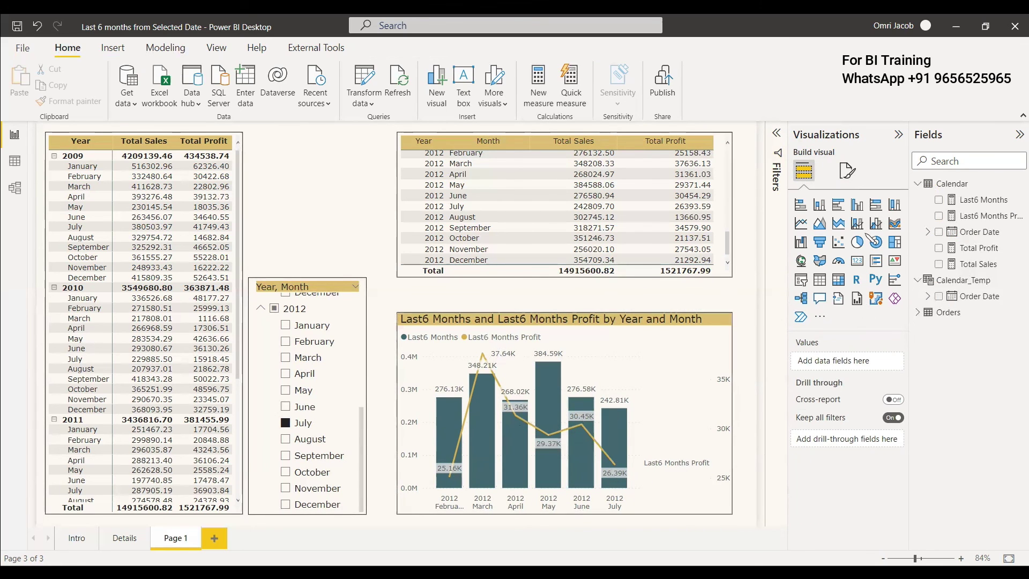
Turn off the series labels on the Last6 Months combo chart
{"action": "left_click", "coordinate": [695, 349]}
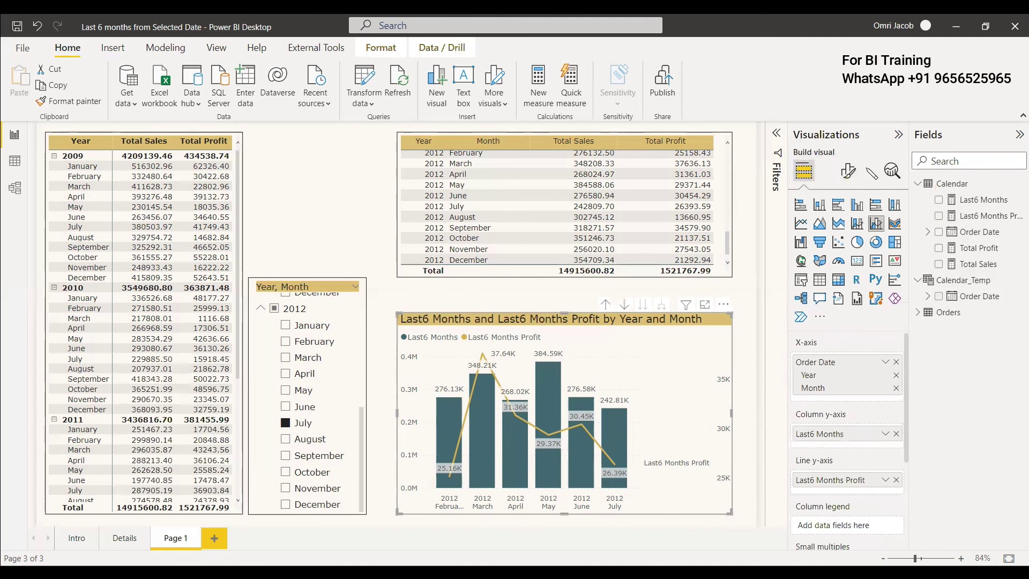
{"action": "left_click", "coordinate": [848, 171]}
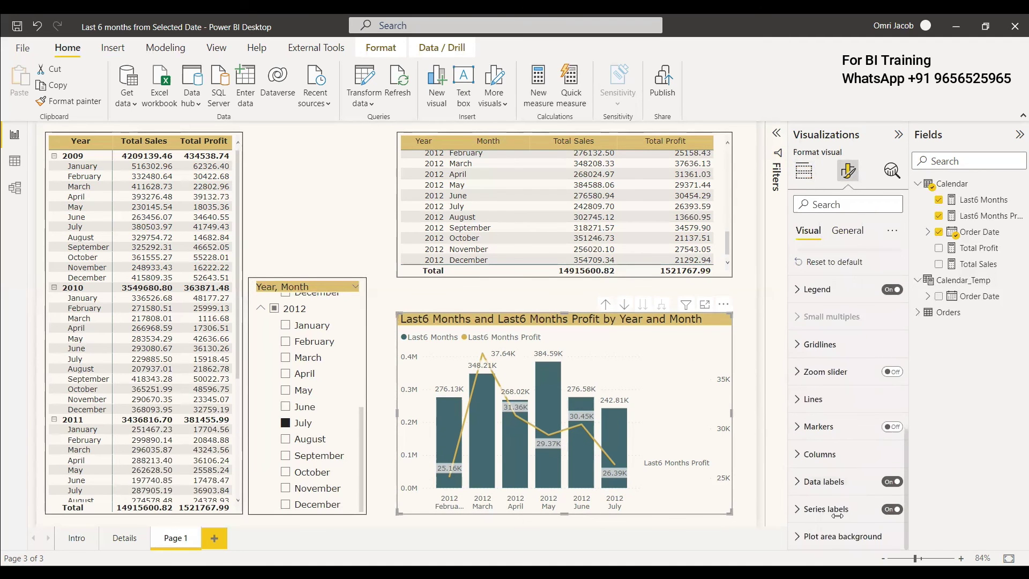
{"action": "left_click", "coordinate": [893, 509]}
{"action": "left_click", "coordinate": [748, 370]}
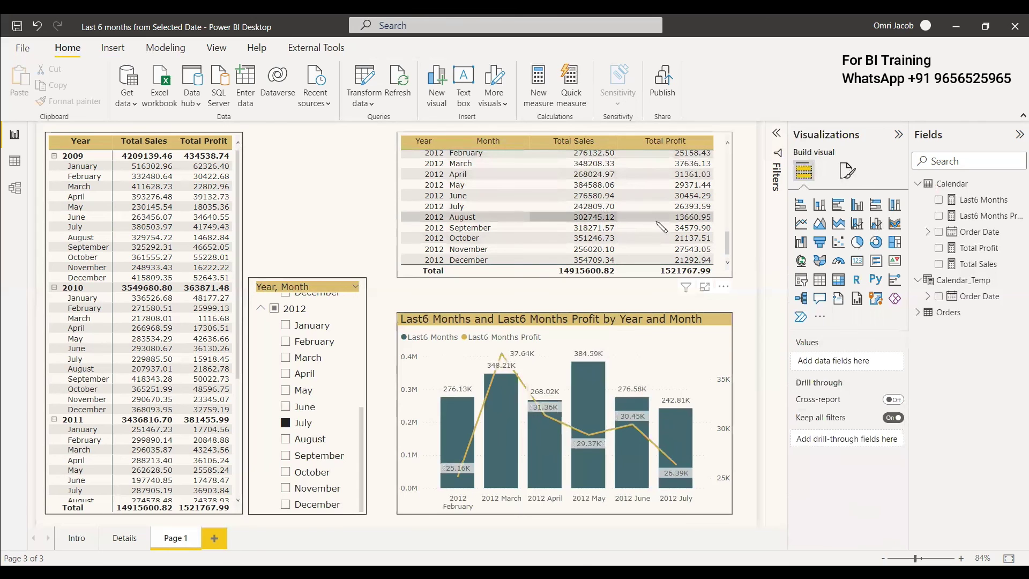
Replace Total Sales and Total Profit in the table above the chart with the Last6 Months and Last6 Months Profit measures
{"action": "left_click", "coordinate": [722, 218]}
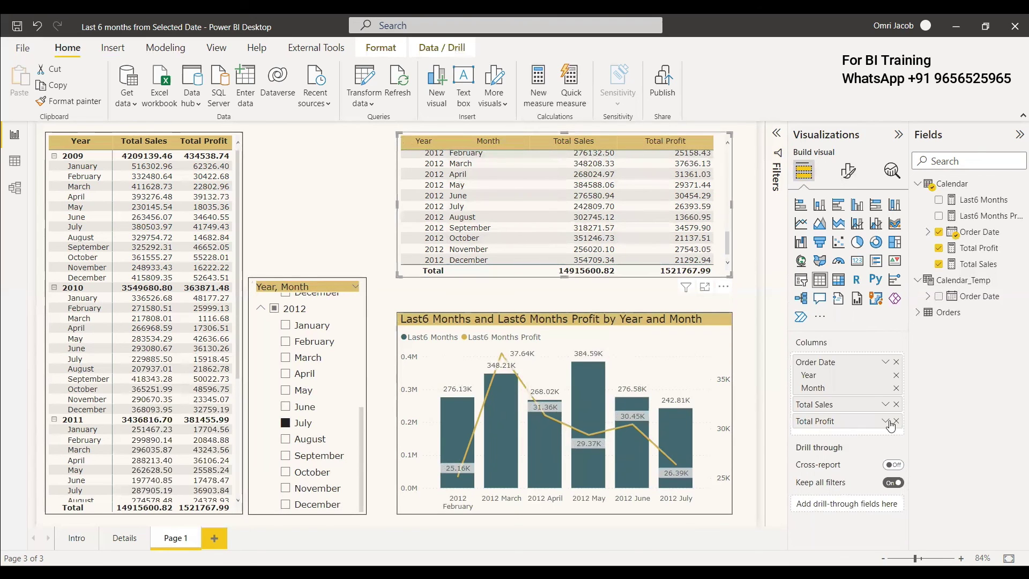
{"action": "left_click", "coordinate": [897, 404]}
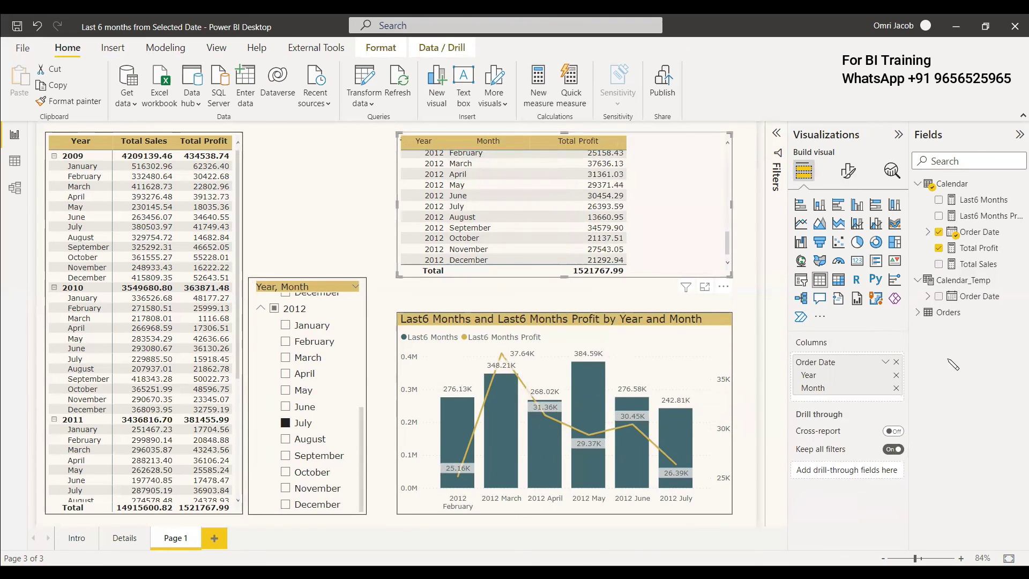
{"action": "left_click", "coordinate": [939, 199]}
{"action": "left_click", "coordinate": [939, 216]}
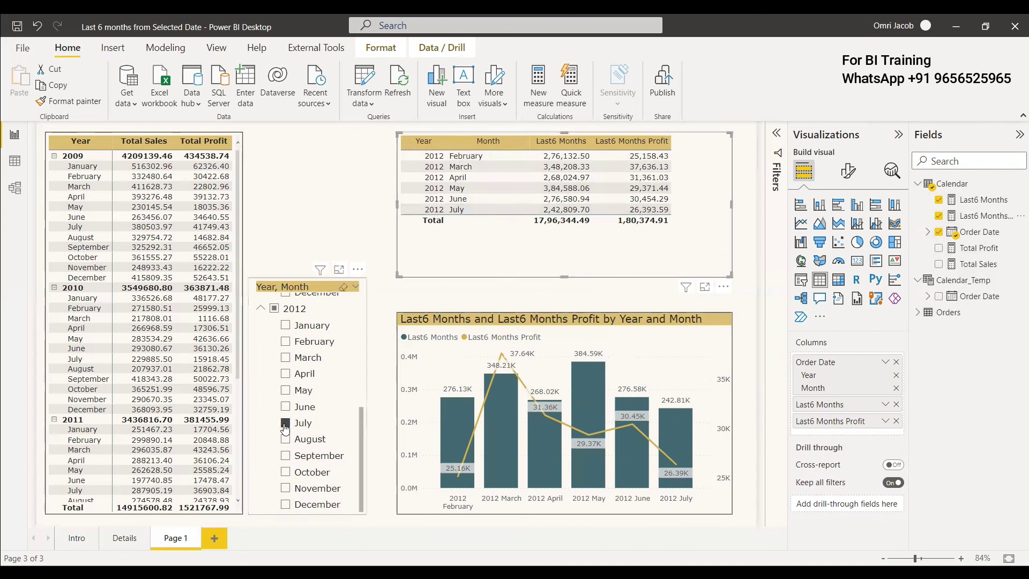
Select March 2012 in the Year, Month slicer to refilter the table and combo chart
{"action": "left_click", "coordinate": [286, 358]}
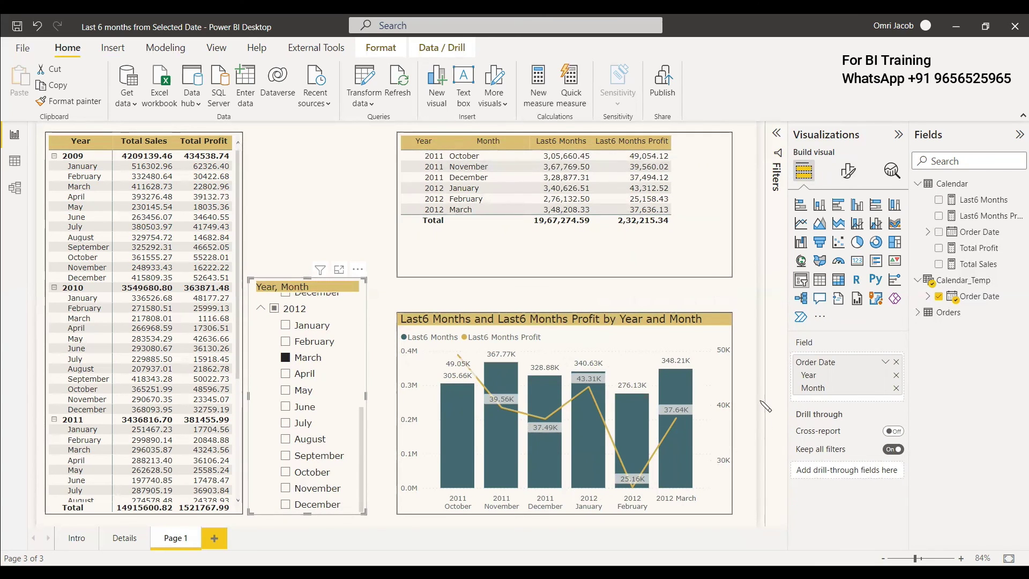
{"action": "left_click", "coordinate": [756, 369]}
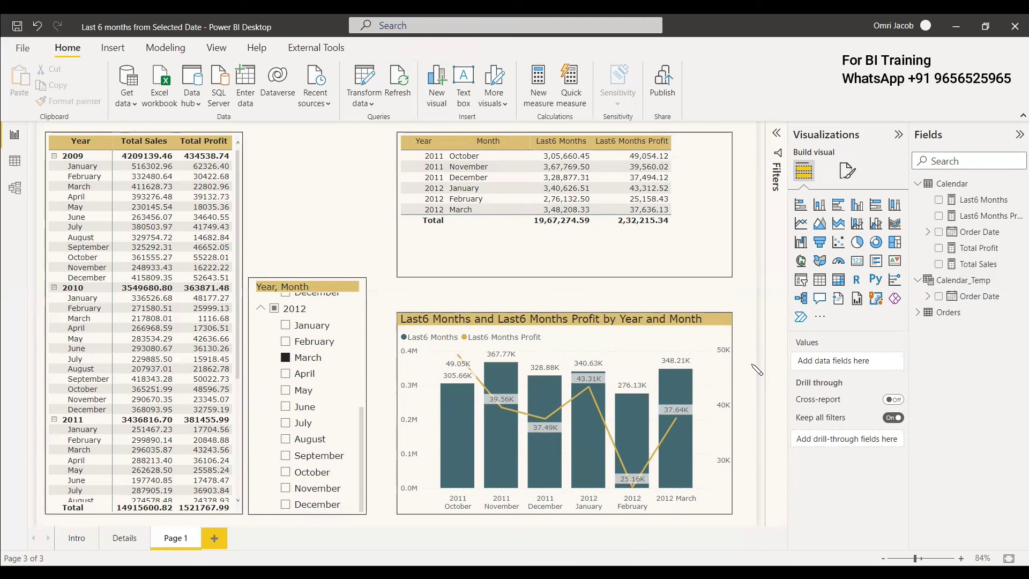